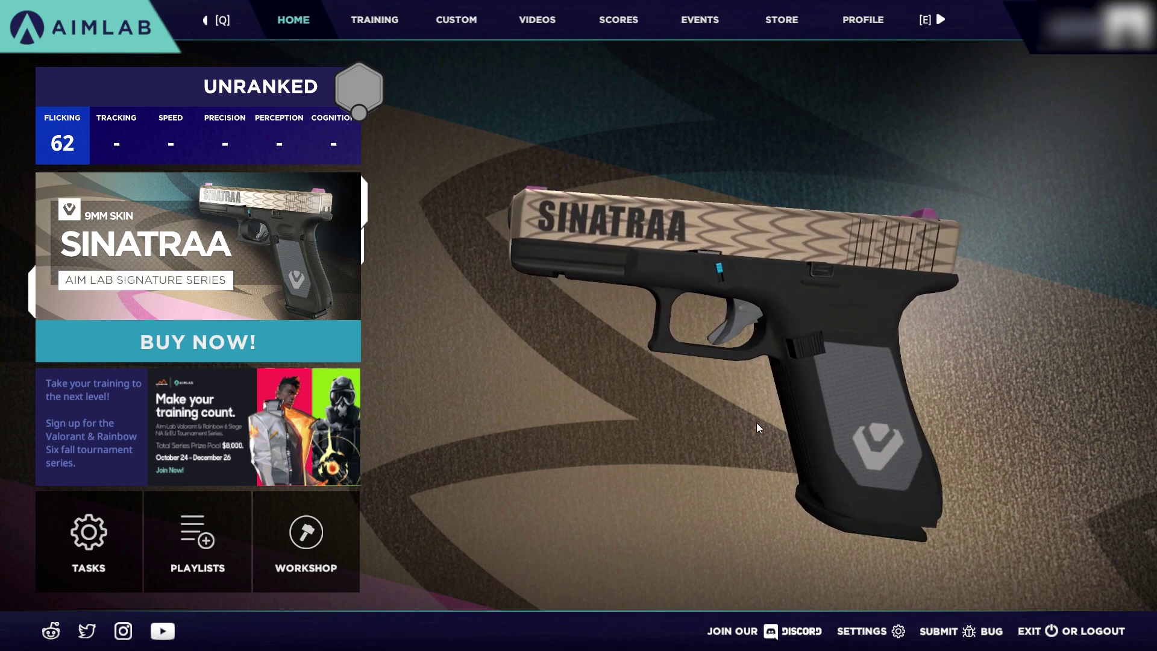
Step: Open the Custom Graybox map editor, skipping the Map Editor intro video
{"action": "left_click", "coordinate": [453, 19]}
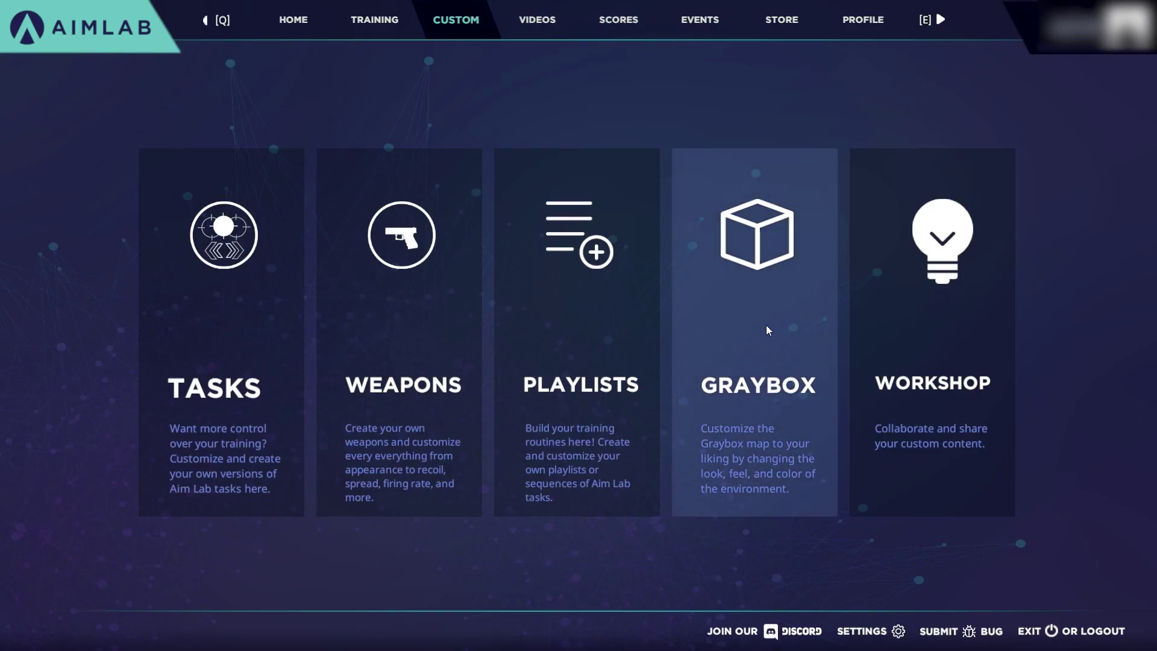
{"action": "left_click", "coordinate": [766, 329]}
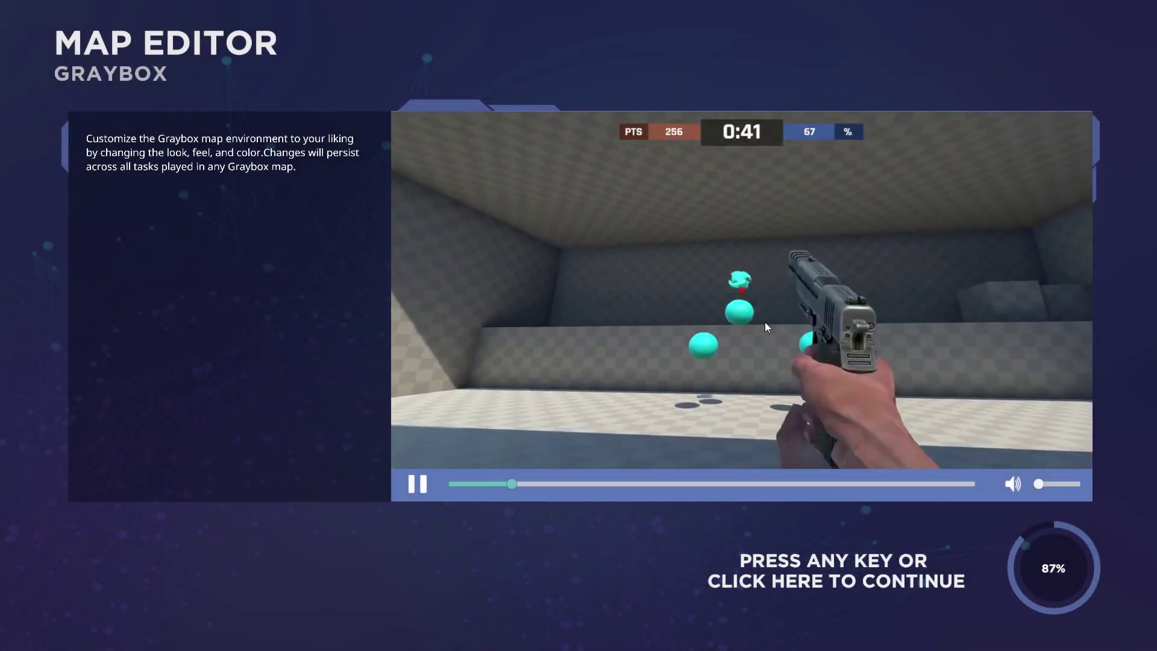
{"action": "left_click", "coordinate": [870, 579]}
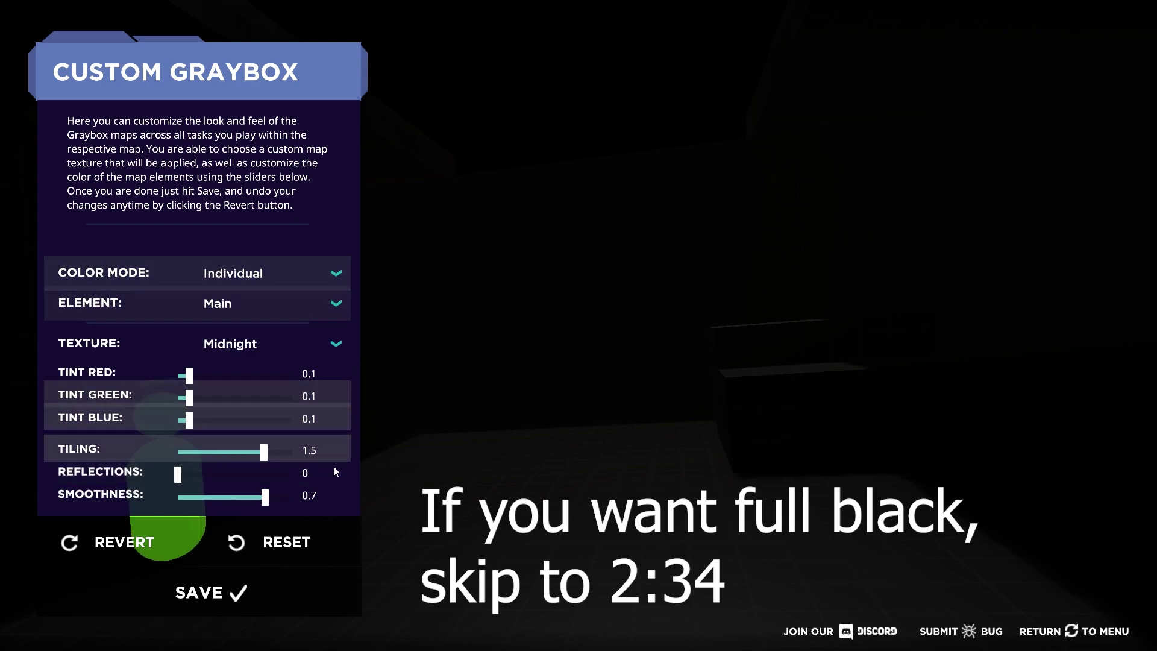
{"action": "left_click", "coordinate": [298, 273]}
{"action": "left_click", "coordinate": [239, 324]}
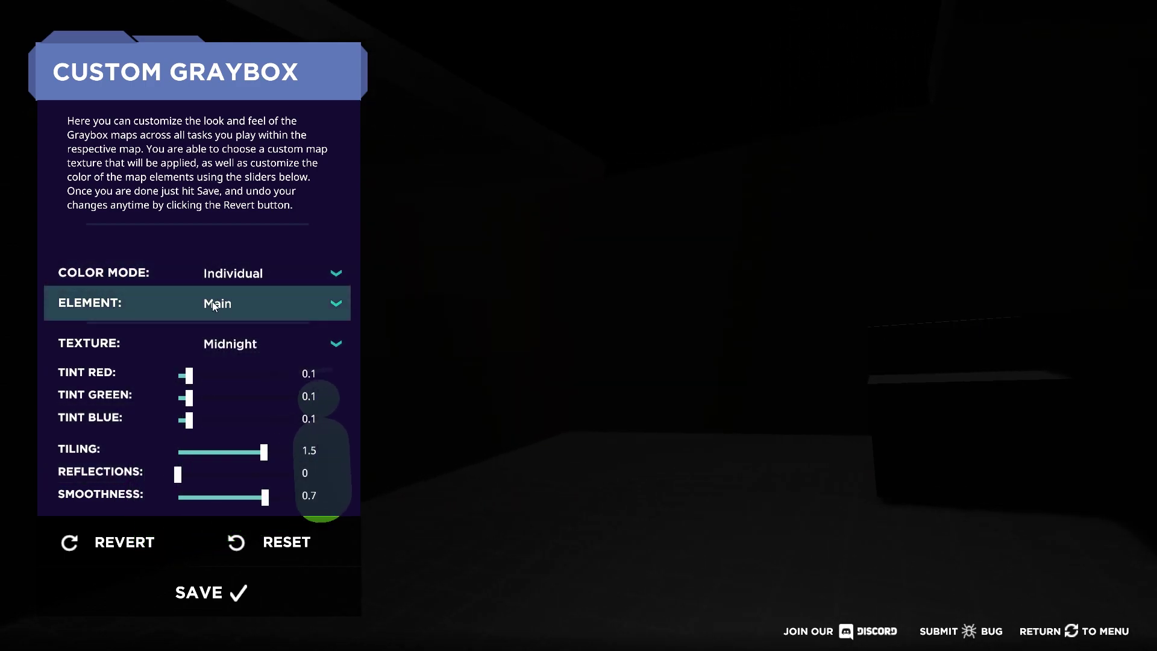
{"action": "left_click", "coordinate": [218, 303]}
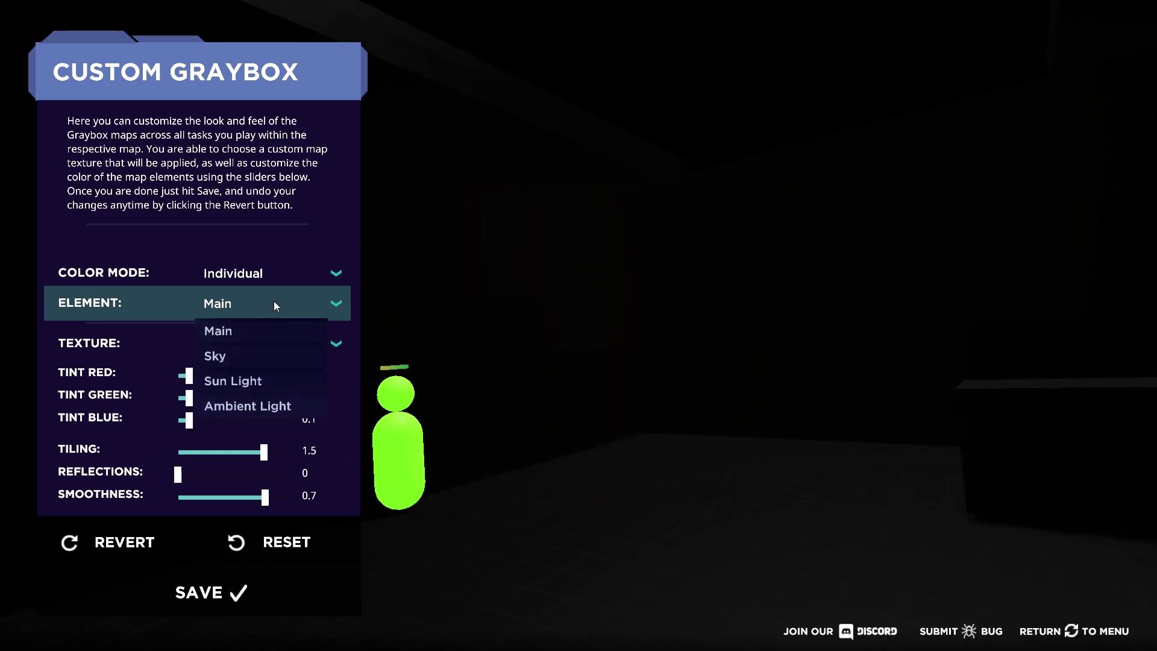
{"action": "left_click", "coordinate": [235, 332]}
{"action": "left_click", "coordinate": [201, 341]}
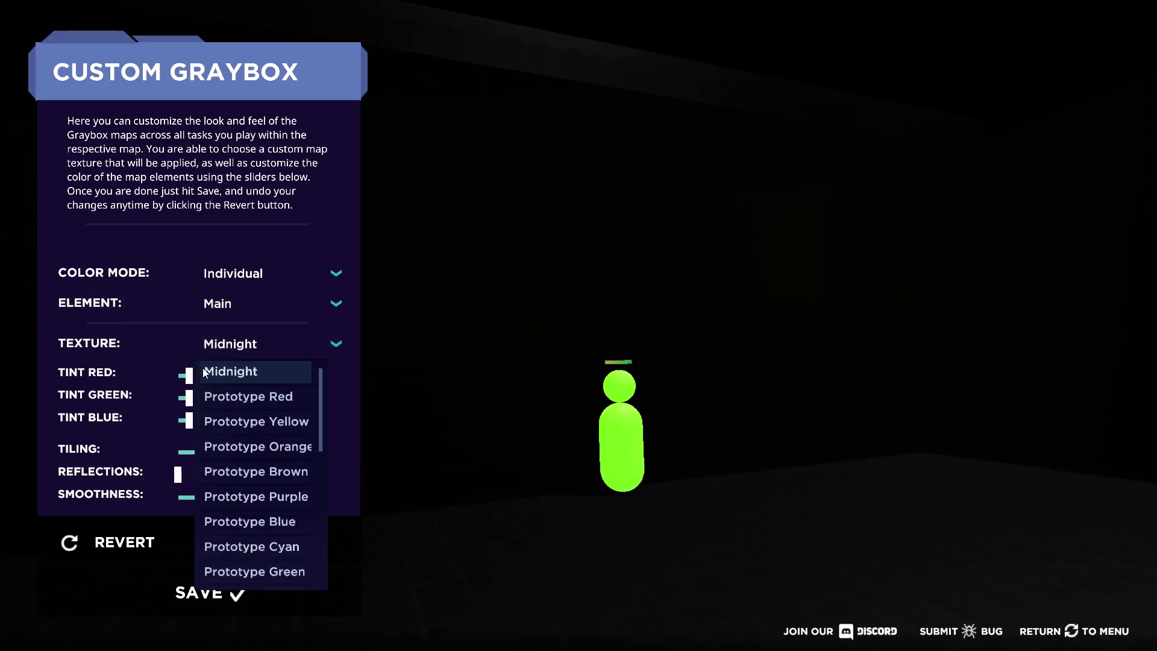
{"action": "left_click", "coordinate": [245, 398]}
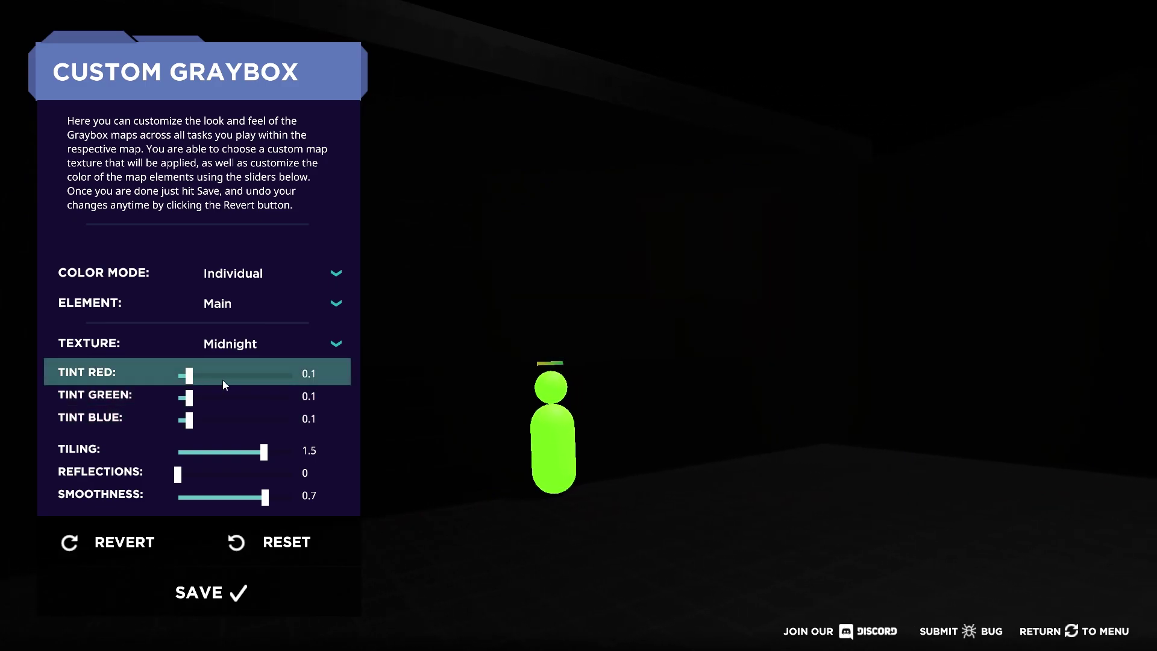
{"action": "left_click", "coordinate": [310, 373]}
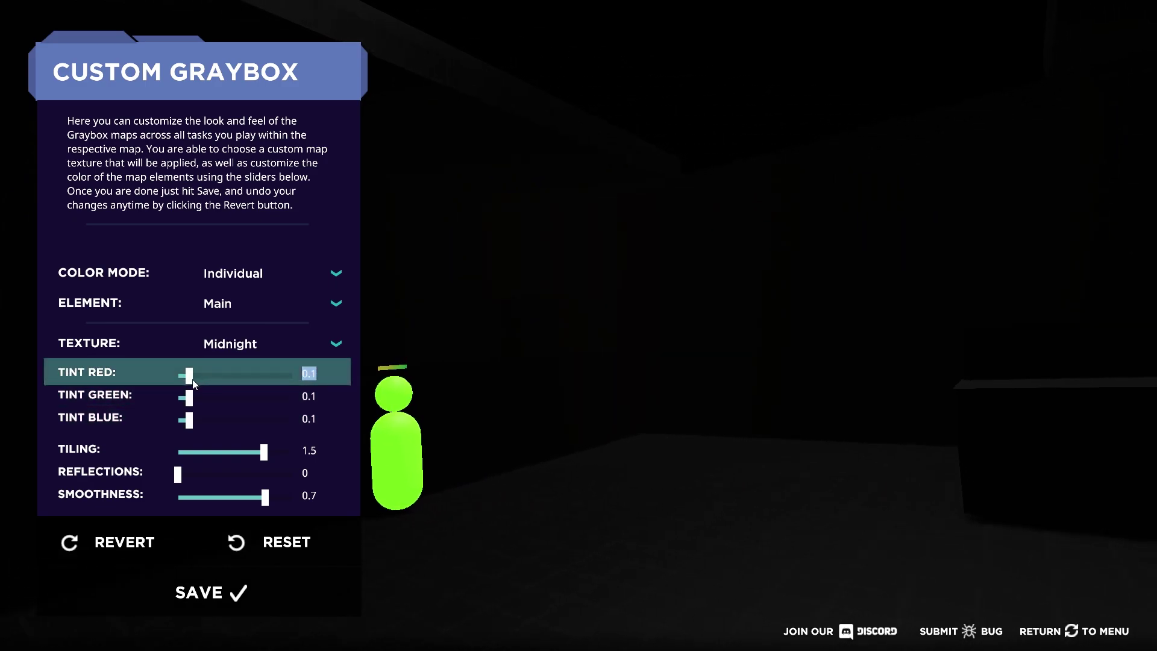
{"action": "mouse_move", "coordinate": [189, 375]}
{"action": "left_mouse_down"}
{"action": "mouse_move", "coordinate": [176, 380]}
{"action": "mouse_move", "coordinate": [177, 418]}
{"action": "left_mouse_up"}
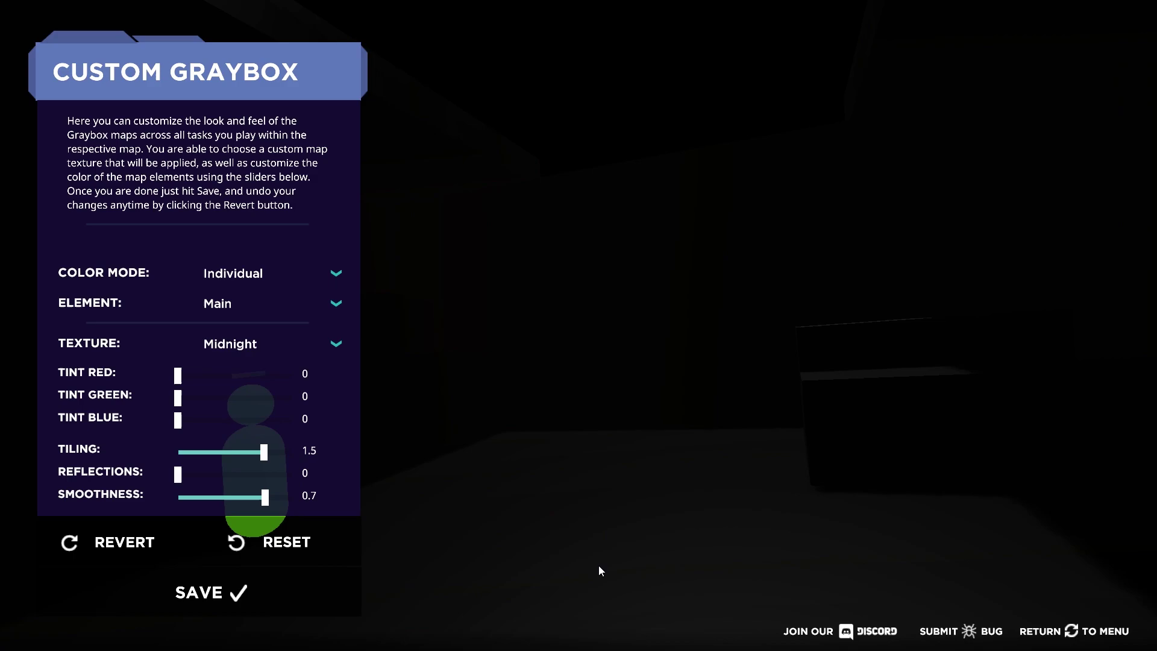
{"action": "left_click", "coordinate": [306, 418]}
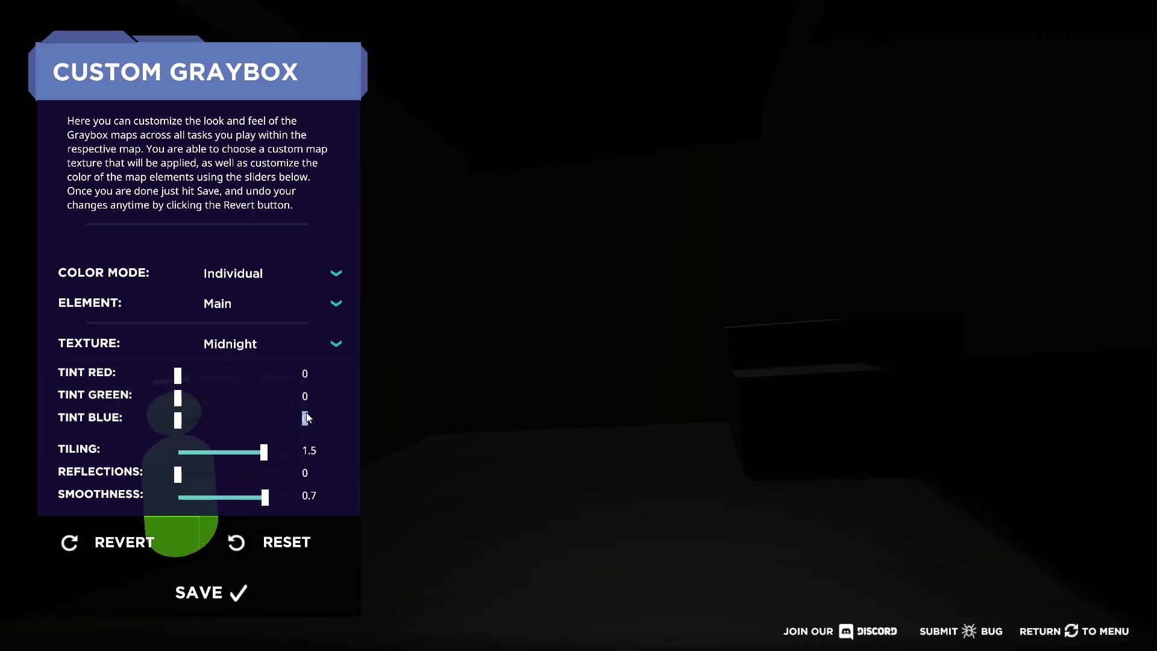
{"action": "left_click", "coordinate": [305, 395]}
{"action": "left_click", "coordinate": [306, 372]}
{"action": "type", "text": "0.1"}
{"action": "key", "text": "Return"}
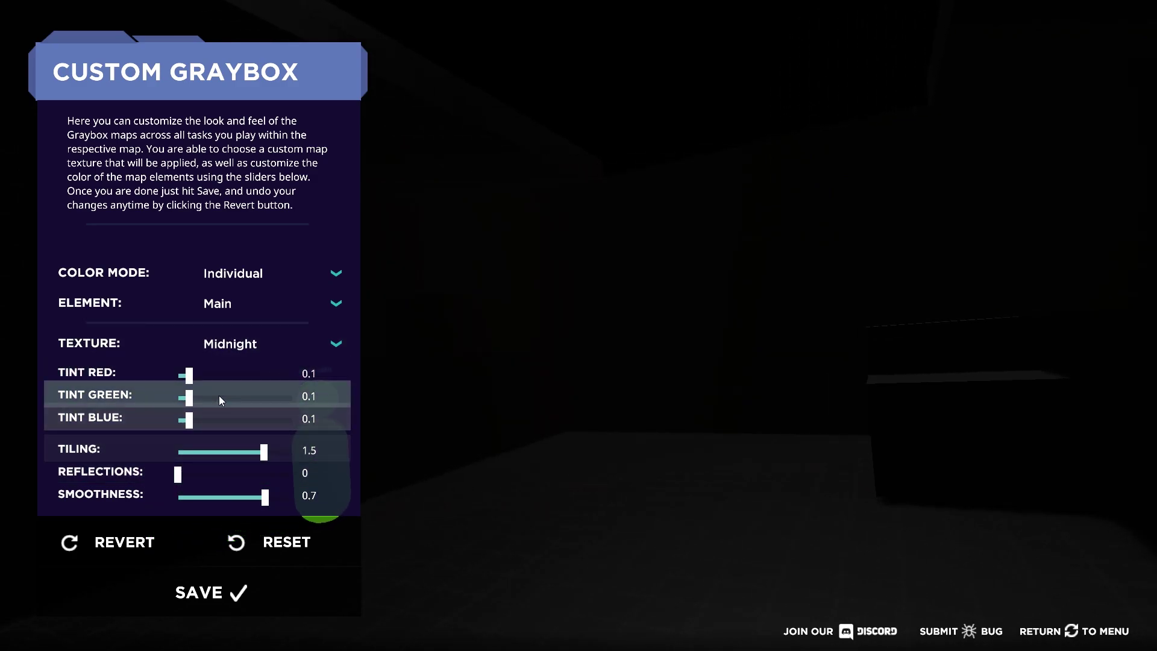
{"action": "left_click", "coordinate": [255, 458]}
{"action": "mouse_move", "coordinate": [255, 459]}
{"action": "left_mouse_down"}
{"action": "mouse_move", "coordinate": [227, 458]}
{"action": "mouse_move", "coordinate": [267, 460]}
{"action": "left_mouse_up"}
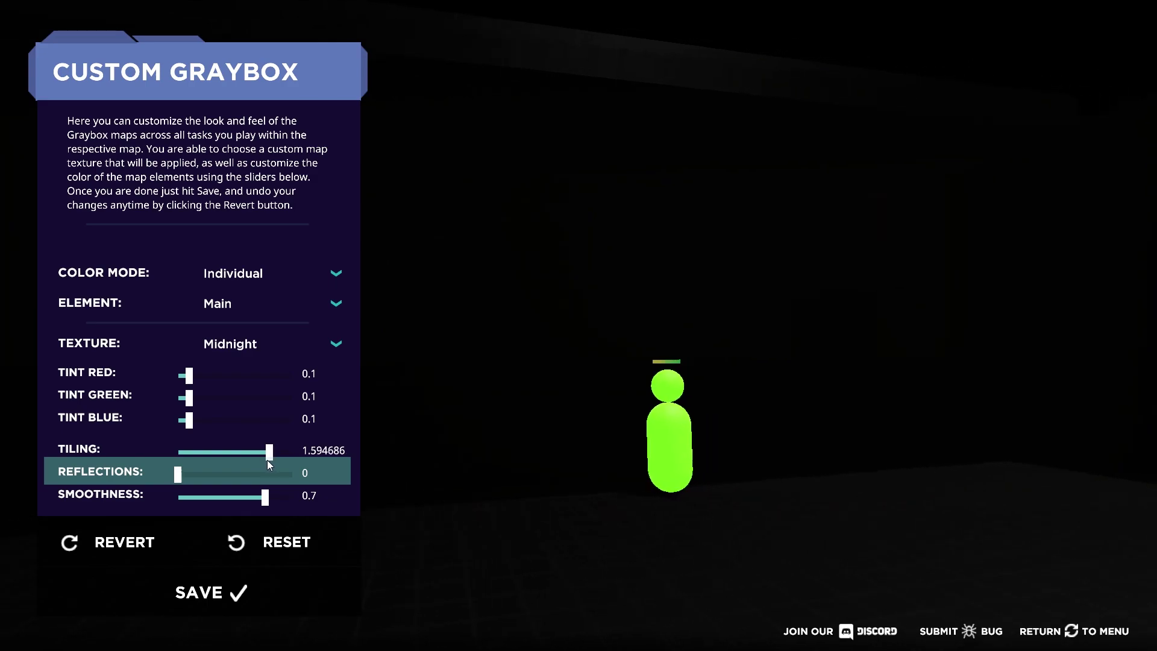
{"action": "left_click", "coordinate": [268, 452]}
{"action": "type", "text": "1.5"}
{"action": "key", "text": "Return"}
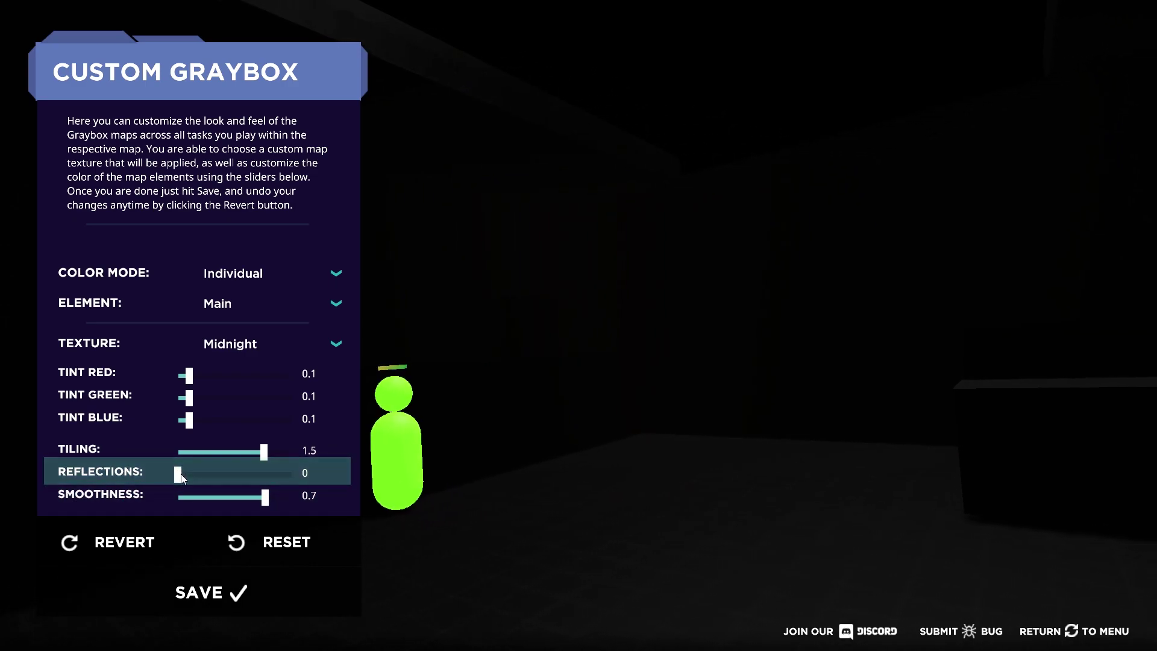
{"action": "left_click_drag", "start_coordinate": [180, 474], "coordinate": [273, 474]}
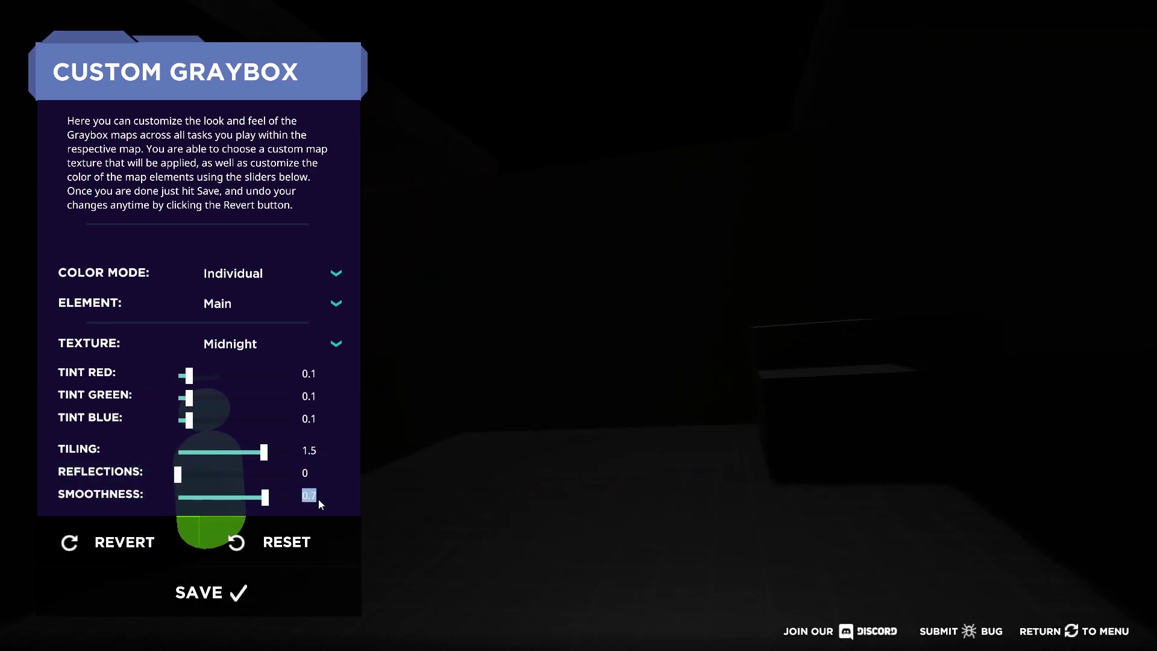
{"action": "mouse_move", "coordinate": [265, 500]}
{"action": "left_mouse_down"}
{"action": "mouse_move", "coordinate": [232, 501]}
{"action": "mouse_move", "coordinate": [274, 501]}
{"action": "mouse_move", "coordinate": [244, 501]}
{"action": "mouse_move", "coordinate": [265, 498]}
{"action": "left_mouse_up"}
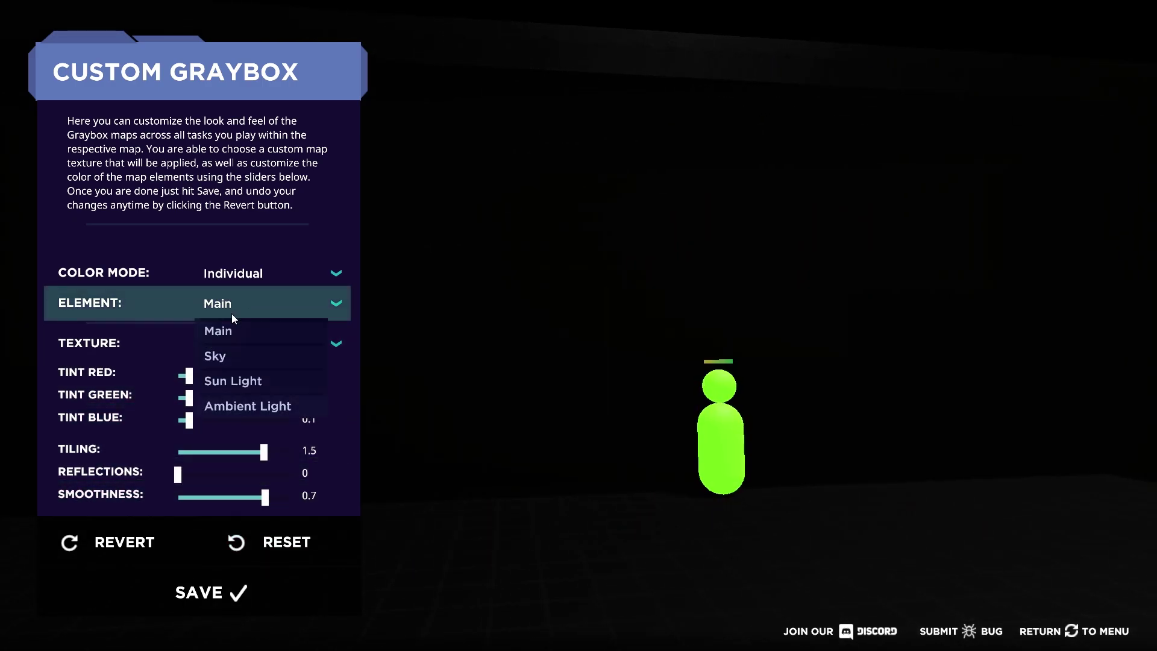
Step: Select the Sky element and change its texture from Cloudy Blue to Stars
{"action": "left_click", "coordinate": [224, 358]}
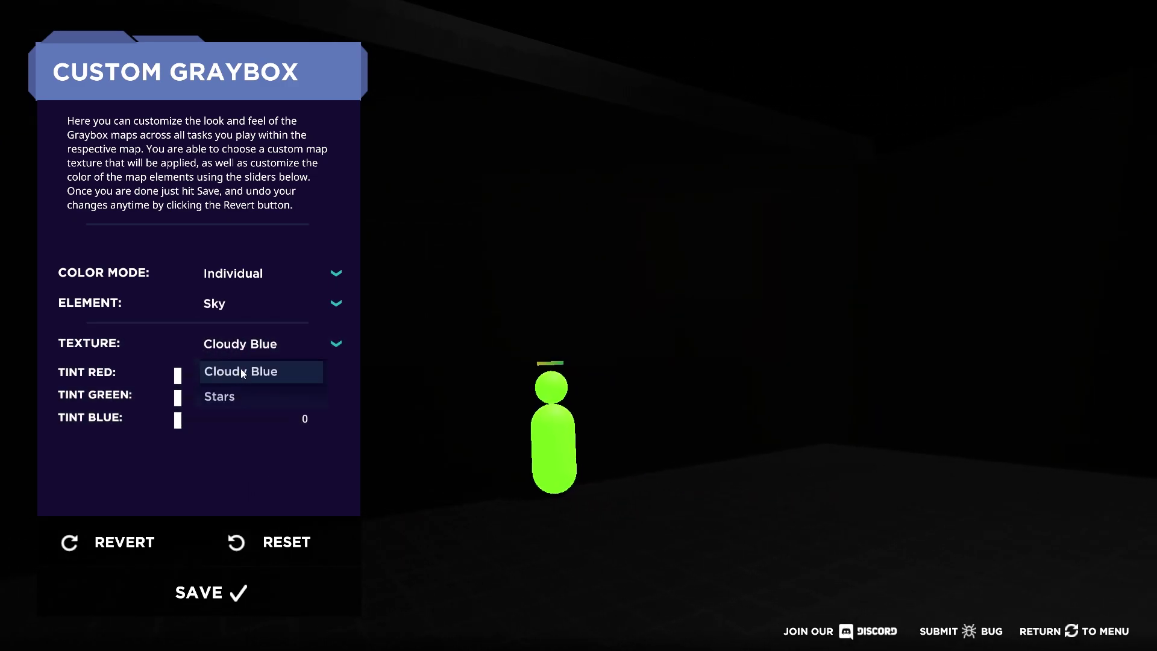
{"action": "left_click", "coordinate": [239, 371]}
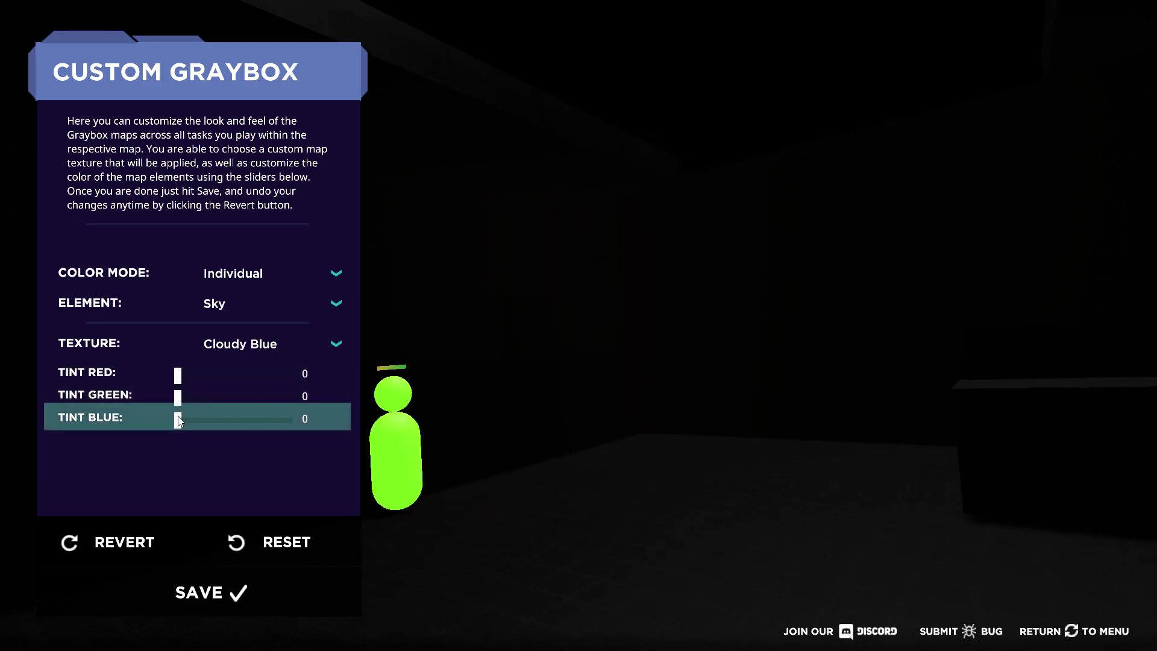
{"action": "left_click", "coordinate": [229, 340]}
{"action": "left_click", "coordinate": [228, 398]}
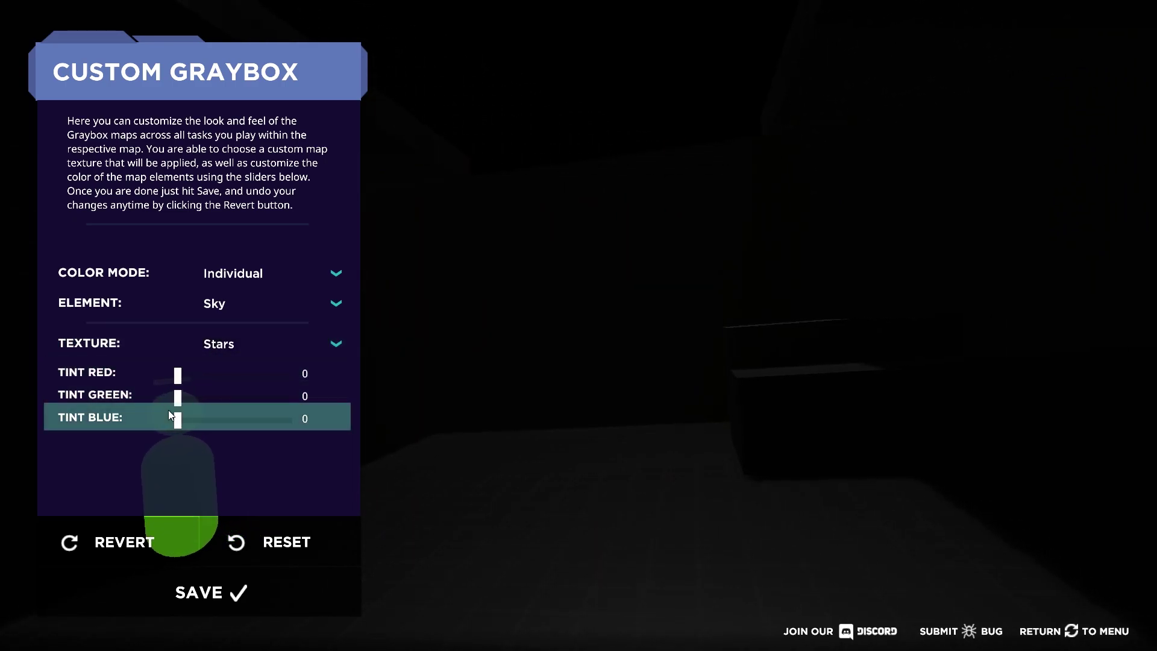
Step: Select Sun Light and try lower red, green and blue tints, ending back at 1
{"action": "left_click", "coordinate": [246, 303]}
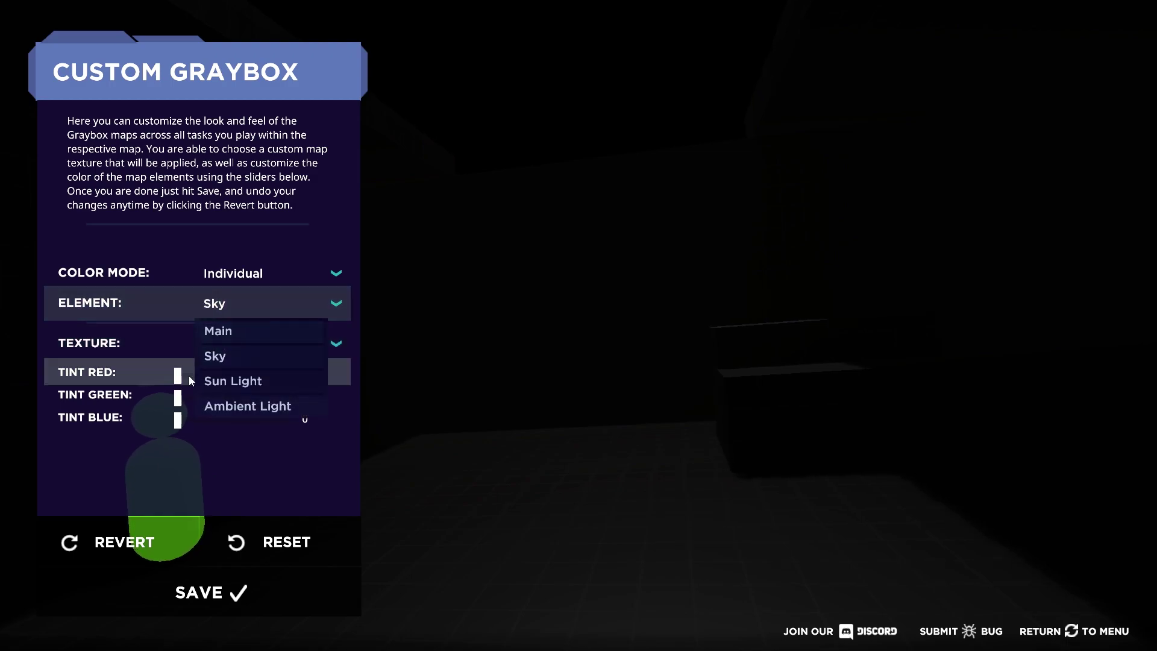
{"action": "left_click", "coordinate": [239, 381]}
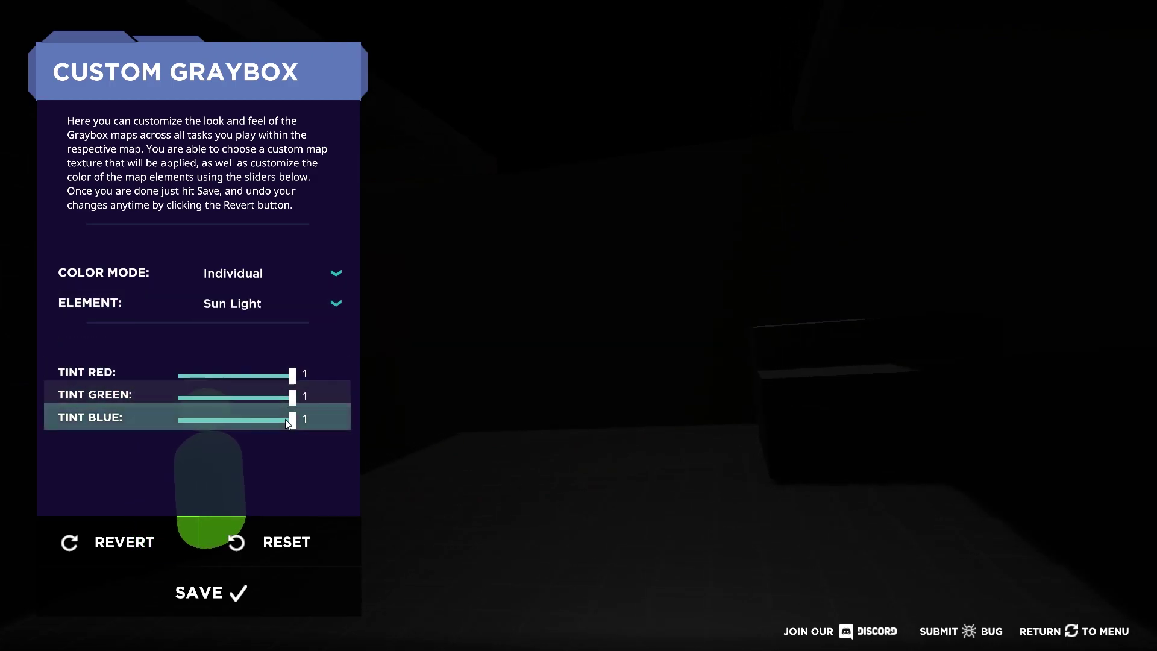
{"action": "left_click_drag", "start_coordinate": [291, 375], "coordinate": [200, 375]}
{"action": "left_click", "coordinate": [224, 375]}
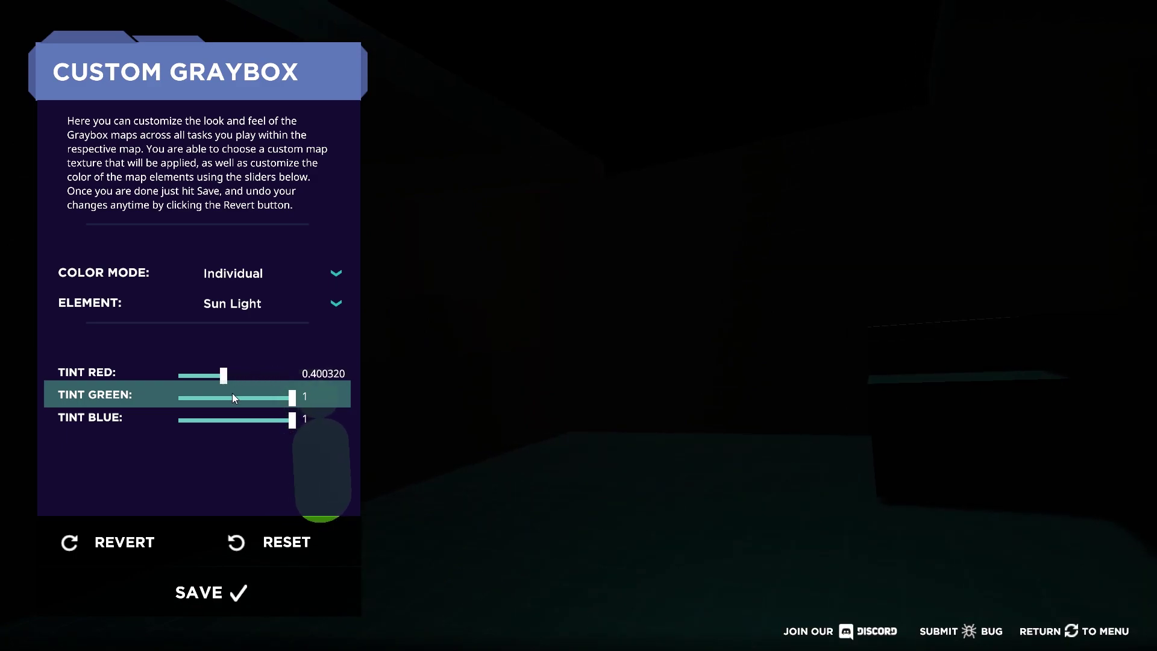
{"action": "left_click", "coordinate": [229, 396]}
{"action": "left_click", "coordinate": [235, 418]}
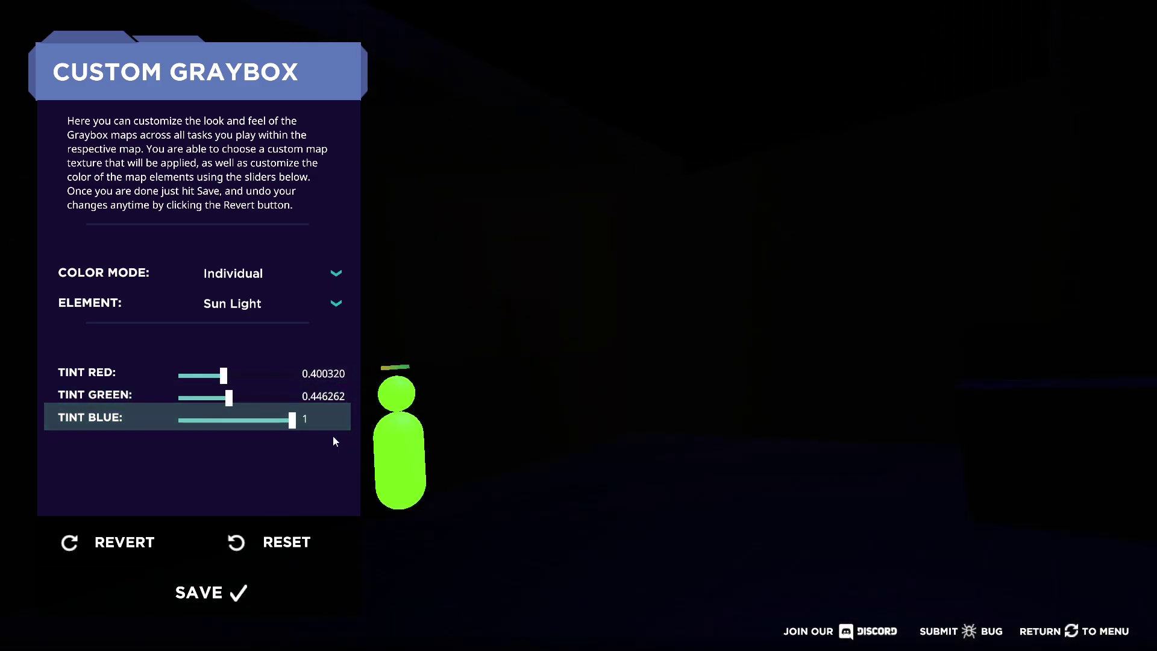
{"action": "left_click", "coordinate": [277, 420]}
{"action": "left_click_drag", "start_coordinate": [228, 396], "coordinate": [299, 396]}
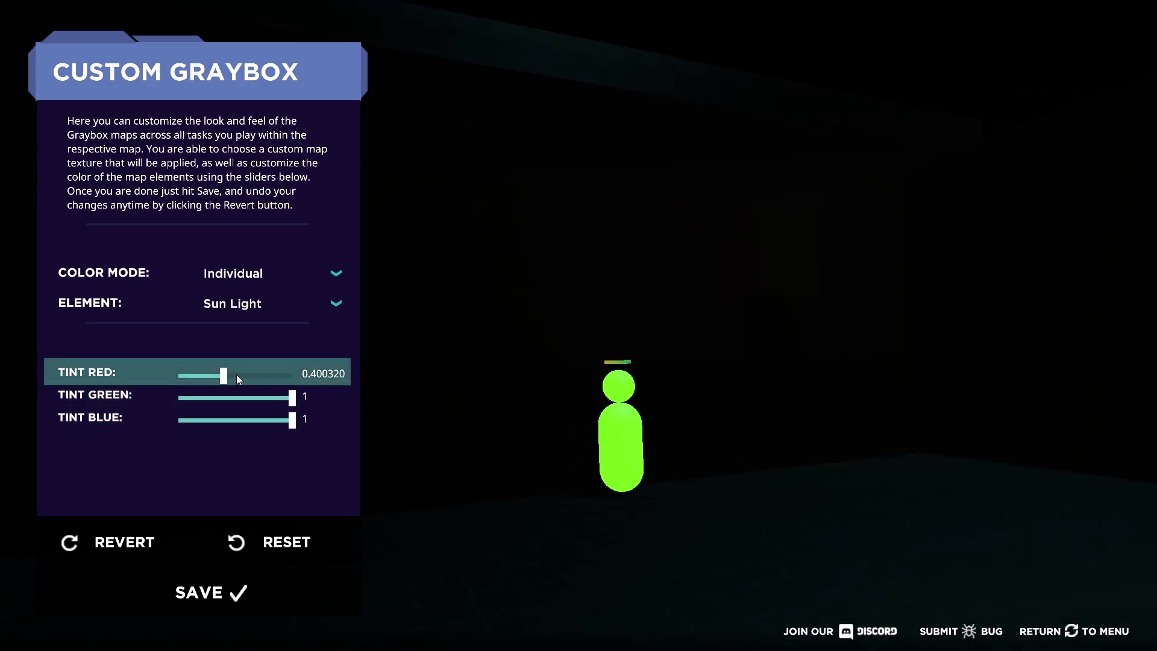
{"action": "left_click_drag", "start_coordinate": [227, 375], "coordinate": [347, 382]}
Step: Drop the Ambient Light tints to 0, restore them to 1, and reselect Main
{"action": "left_click", "coordinate": [304, 303]}
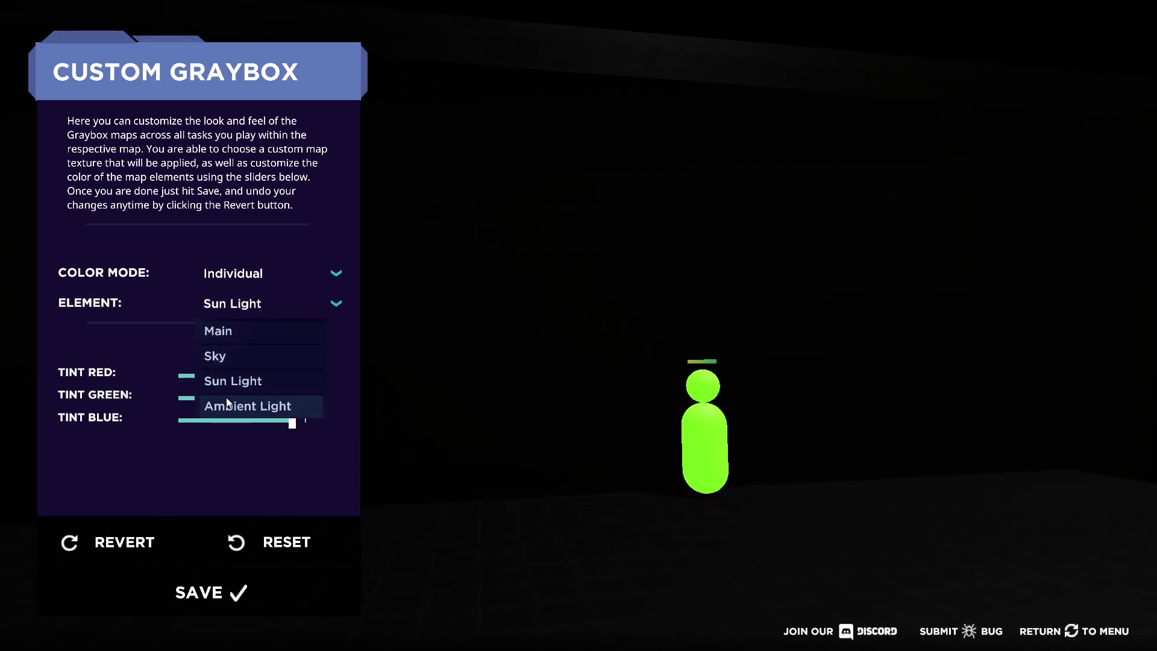
{"action": "left_click", "coordinate": [225, 412]}
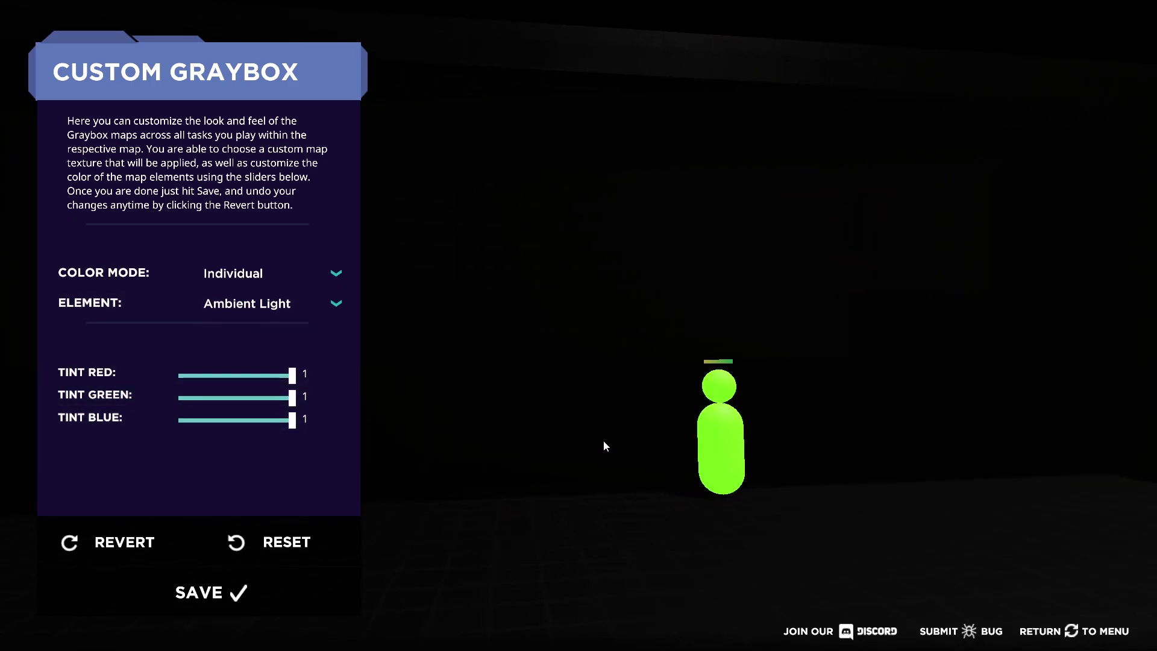
{"action": "left_click_drag", "start_coordinate": [287, 374], "coordinate": [161, 382]}
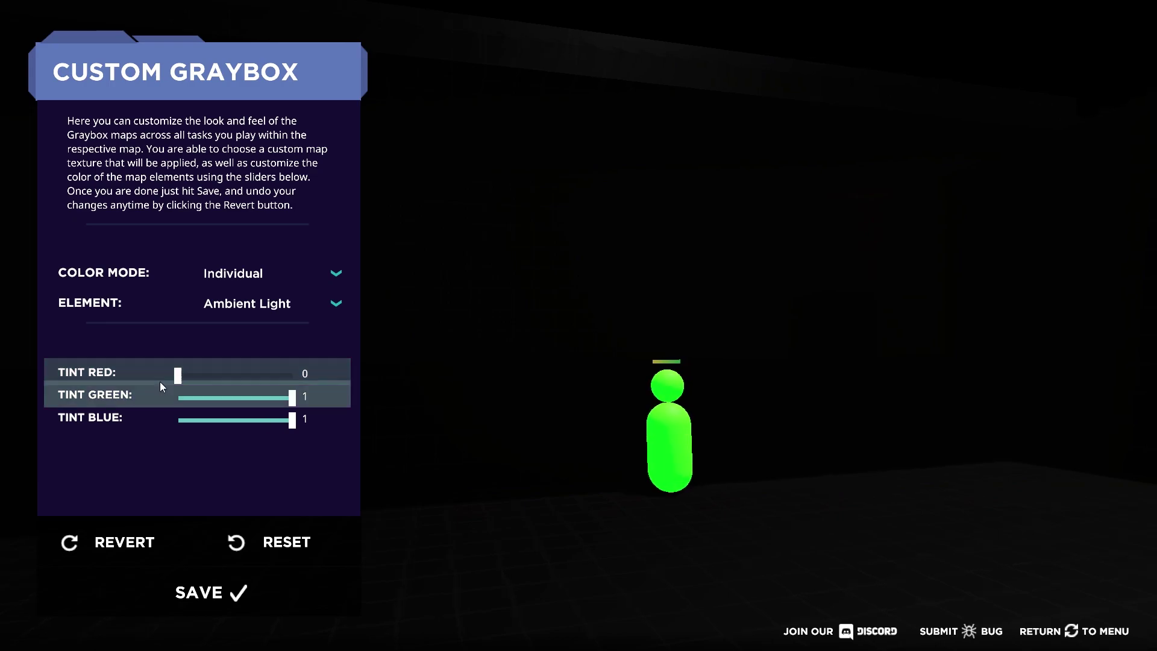
{"action": "left_click_drag", "start_coordinate": [292, 396], "coordinate": [142, 414]}
{"action": "mouse_move", "coordinate": [291, 419]}
{"action": "left_mouse_down"}
{"action": "mouse_move", "coordinate": [129, 424]}
{"action": "mouse_move", "coordinate": [363, 417]}
{"action": "left_mouse_up"}
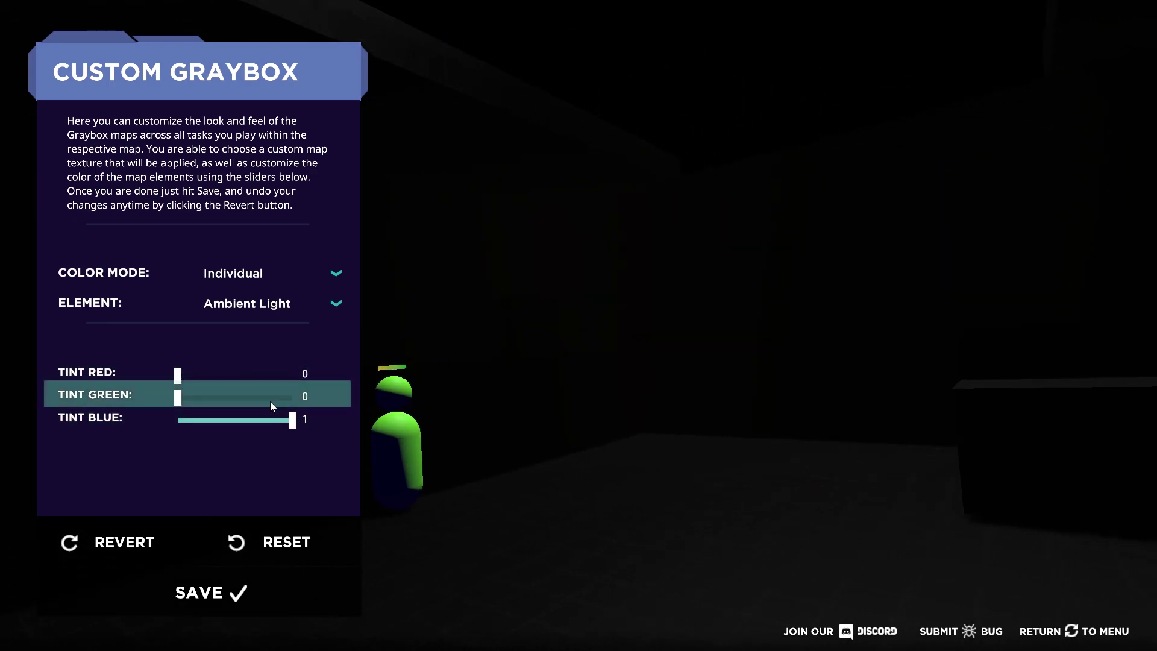
{"action": "mouse_move", "coordinate": [178, 397]}
{"action": "left_mouse_down"}
{"action": "mouse_move", "coordinate": [298, 398]}
{"action": "mouse_move", "coordinate": [295, 376]}
{"action": "left_mouse_up"}
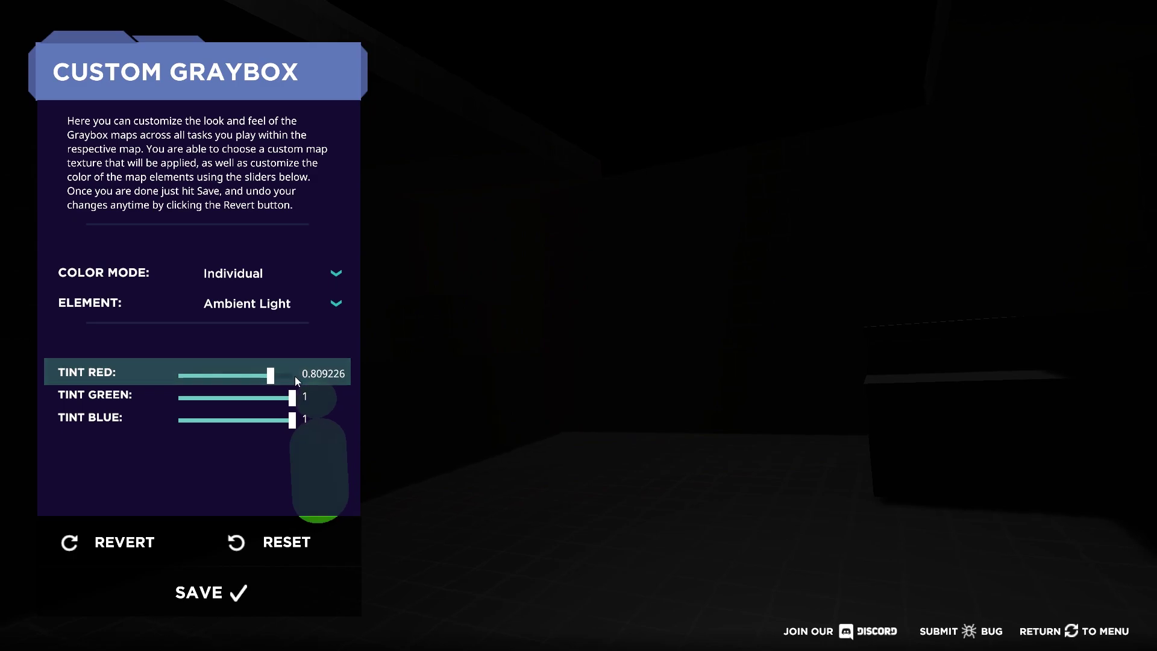
{"action": "left_click", "coordinate": [284, 306]}
{"action": "left_click", "coordinate": [273, 470]}
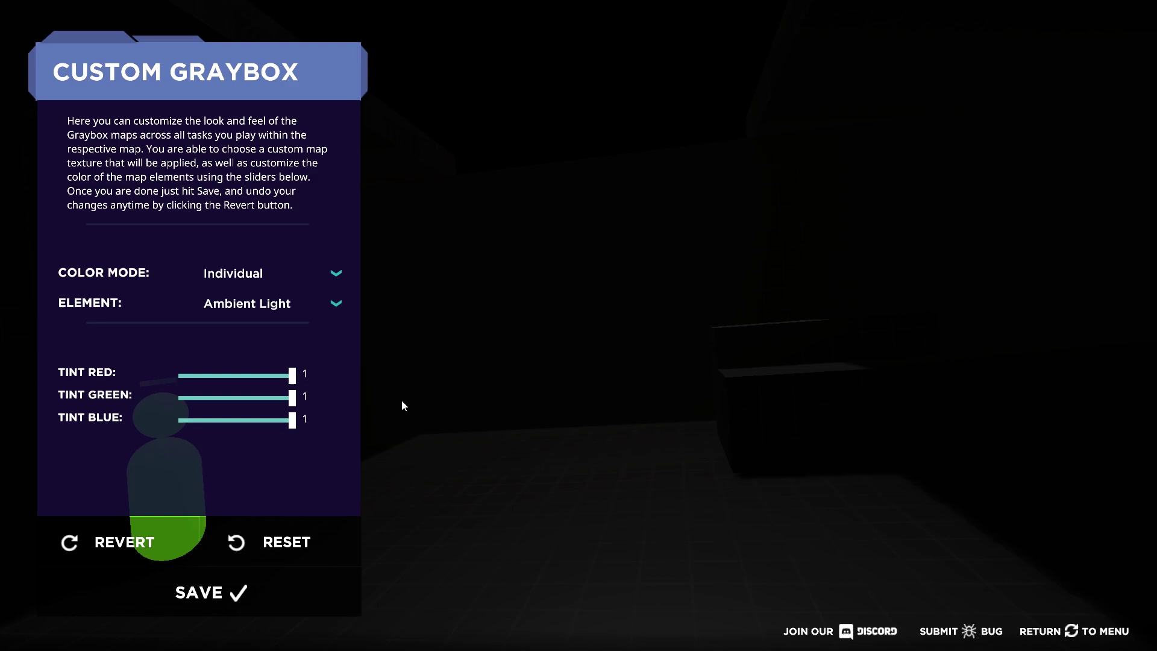
{"action": "left_click", "coordinate": [287, 296]}
{"action": "left_click", "coordinate": [256, 334]}
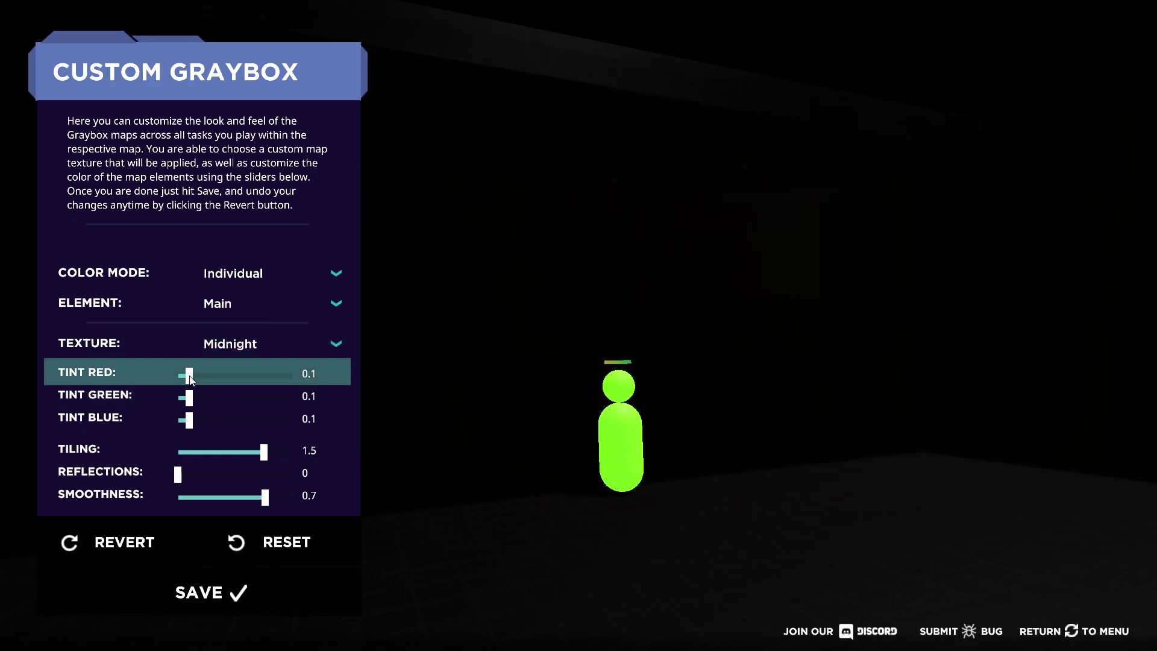
Step: Try zero tints and full reflections on Main, revert them, and save the map settings
{"action": "mouse_move", "coordinate": [190, 376]}
{"action": "left_mouse_down"}
{"action": "mouse_move", "coordinate": [177, 374]}
{"action": "mouse_move", "coordinate": [177, 419]}
{"action": "left_mouse_up"}
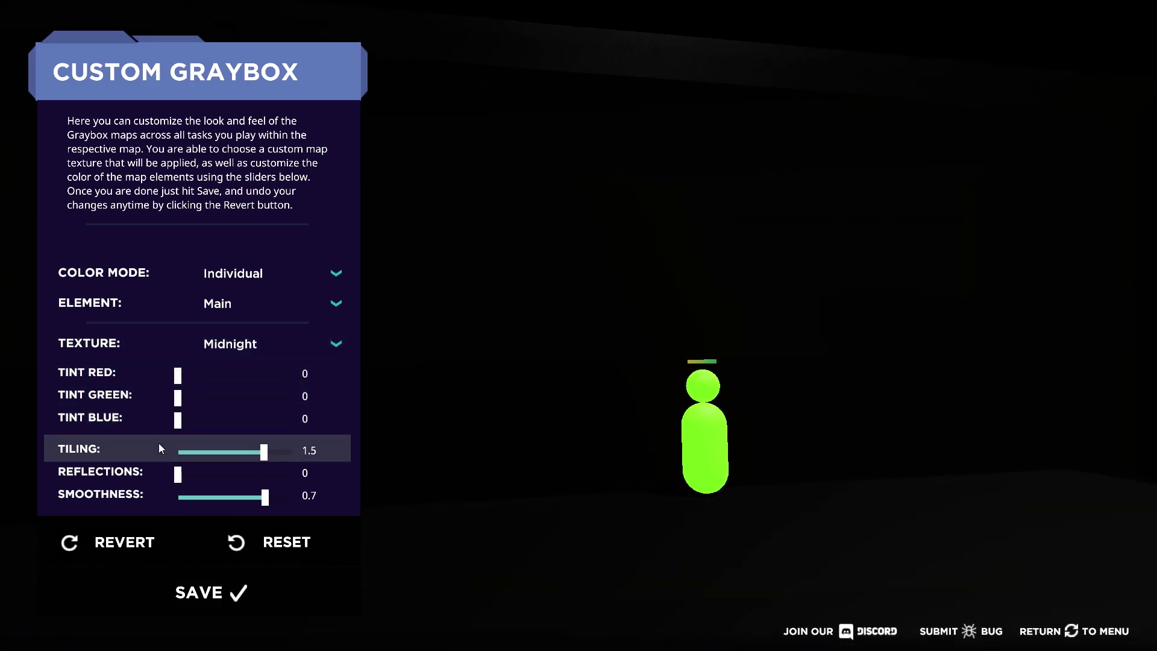
{"action": "left_click_drag", "start_coordinate": [177, 473], "coordinate": [308, 476]}
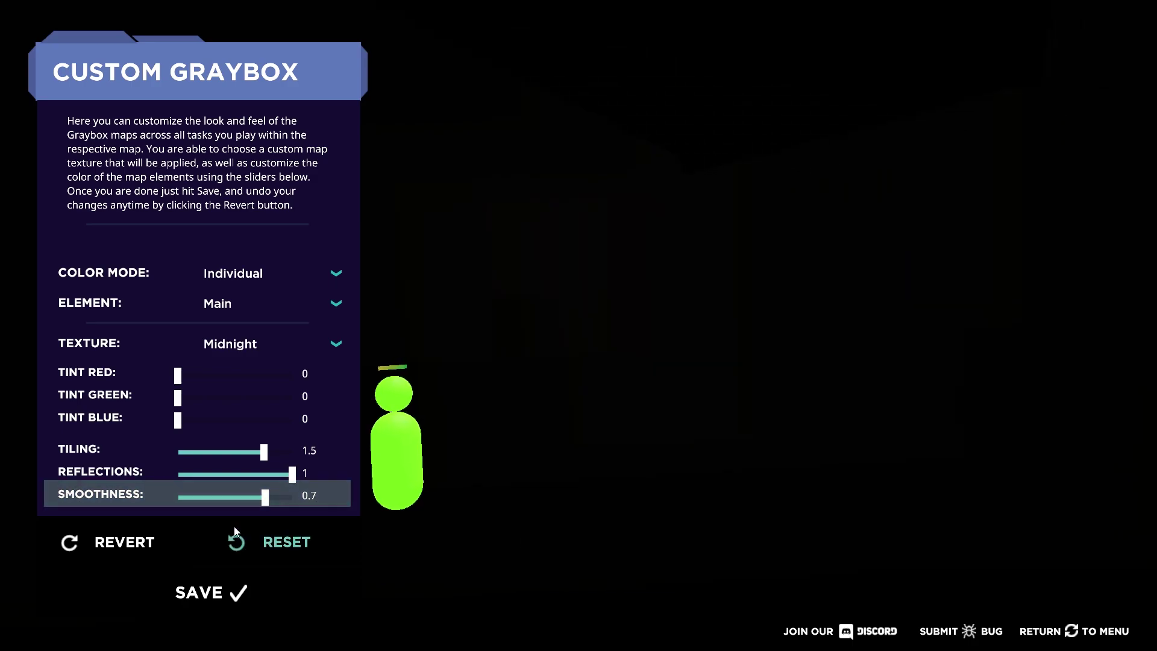
{"action": "left_click", "coordinate": [116, 546]}
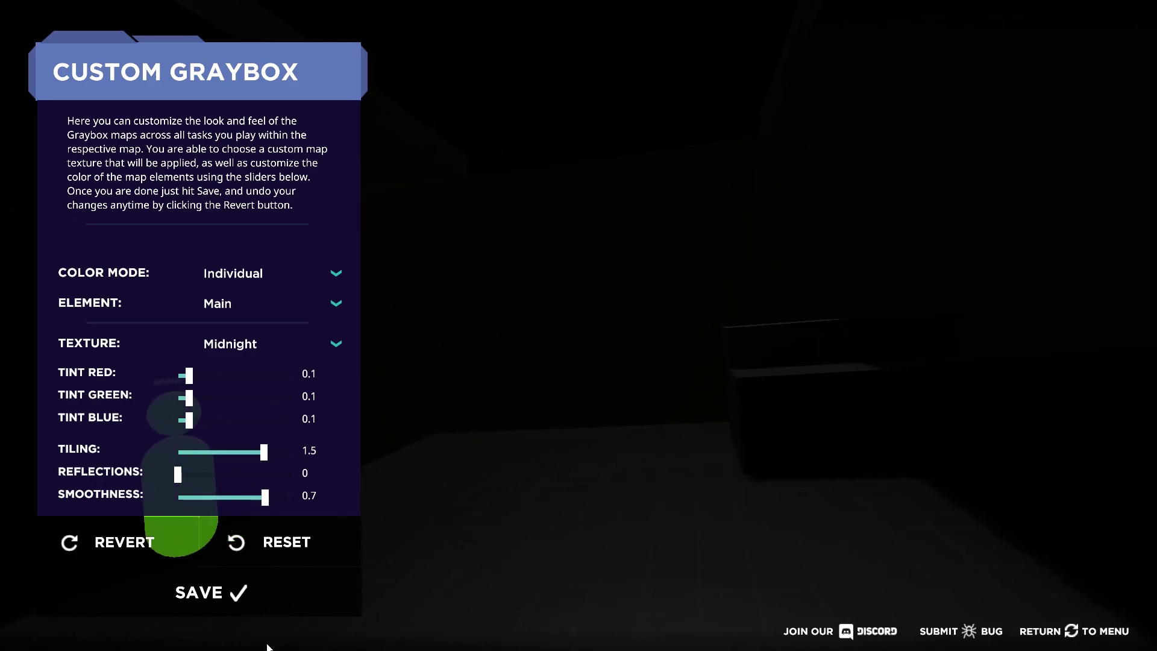
{"action": "left_click", "coordinate": [196, 593]}
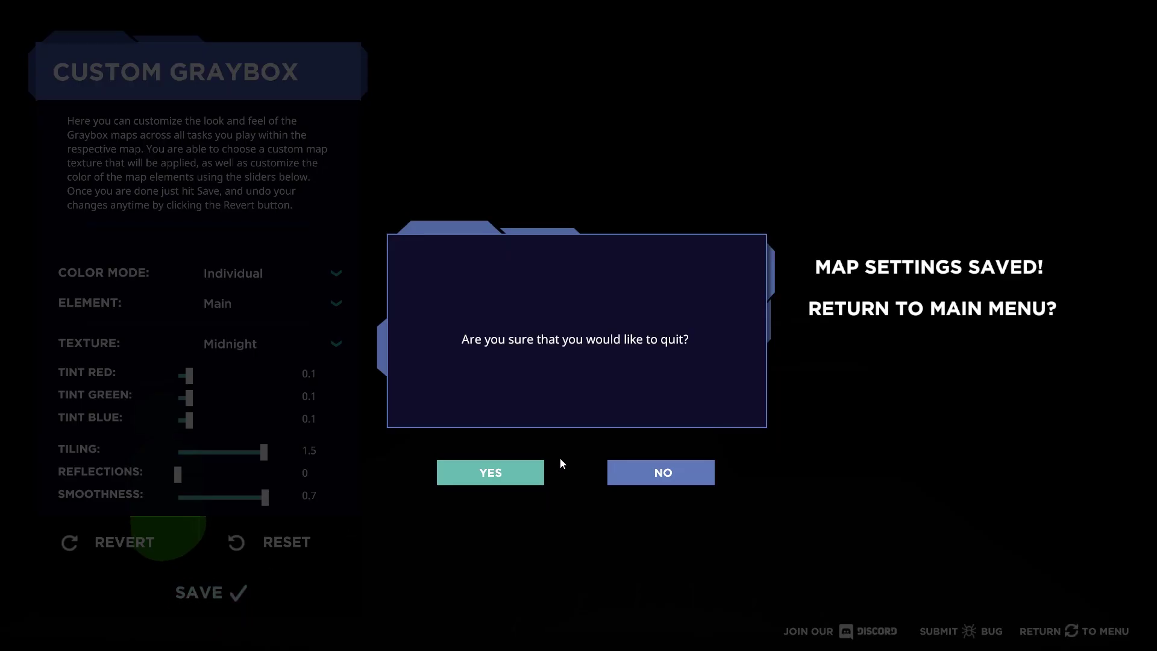
Step: Confirm quitting the editor back to the main menu with YES
{"action": "left_click", "coordinate": [498, 474]}
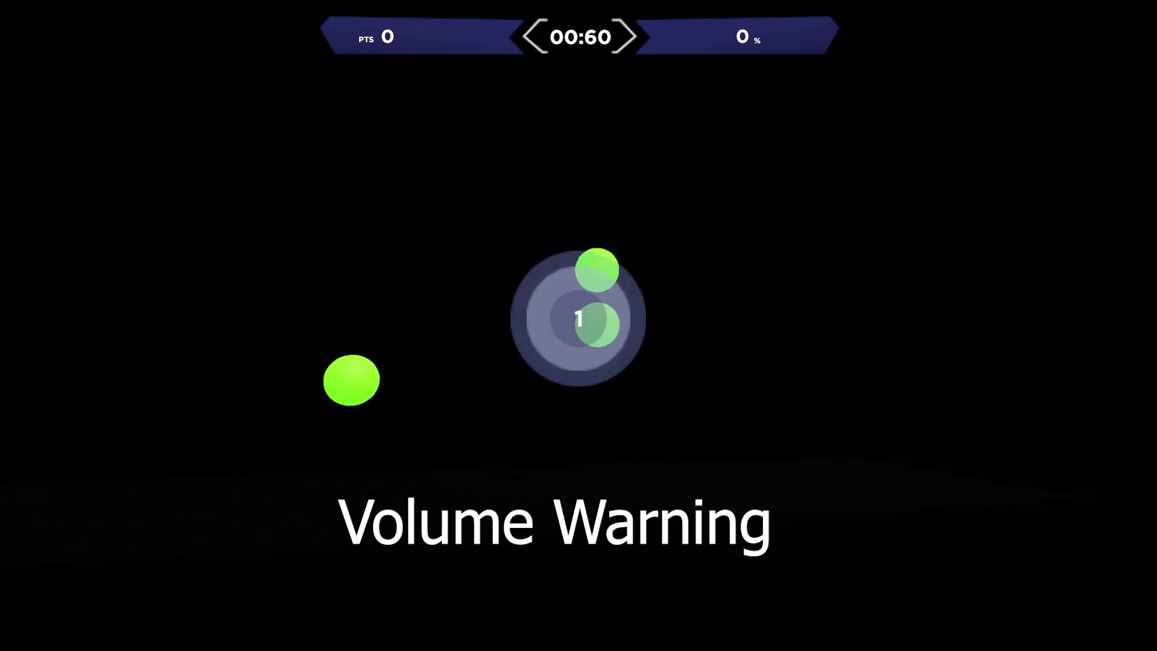
Step: Shoot Gridshot targets for the first 30 seconds, reaching 44,382 points at 98% accuracy
{"action": "left_click", "coordinate": [579, 325]}
{"action": "left_click", "coordinate": [578, 325]}
{"action": "left_click", "coordinate": [579, 324]}
{"action": "left_click", "coordinate": [579, 324]}
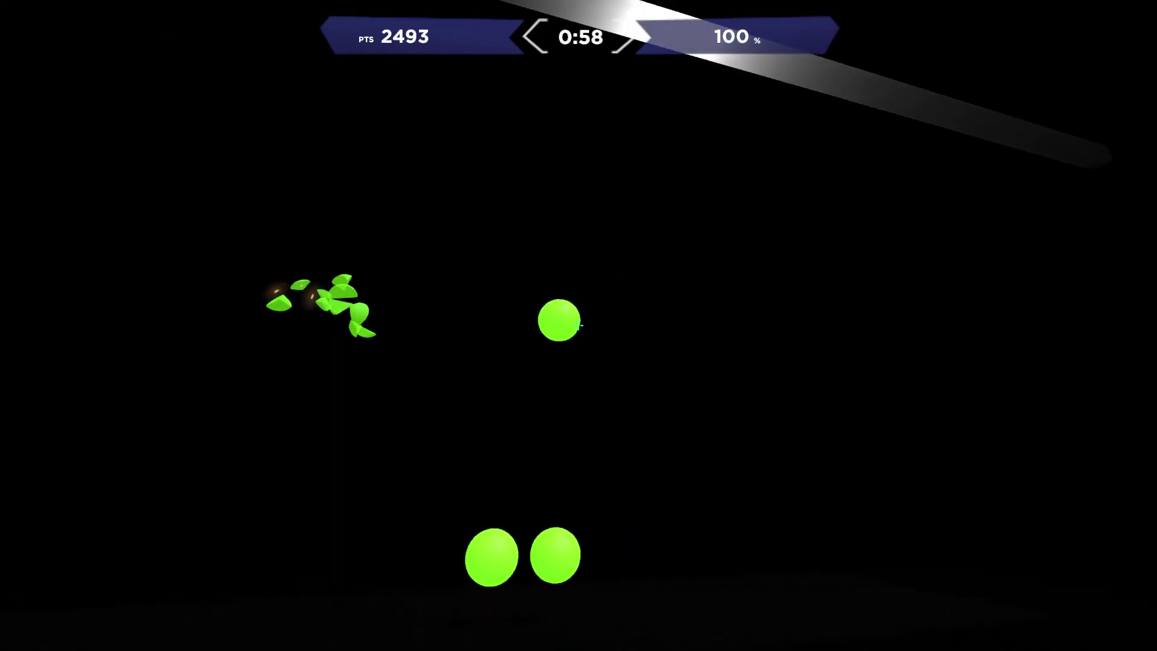
{"action": "left_click", "coordinate": [579, 324]}
{"action": "left_click", "coordinate": [579, 326]}
{"action": "left_click", "coordinate": [579, 325]}
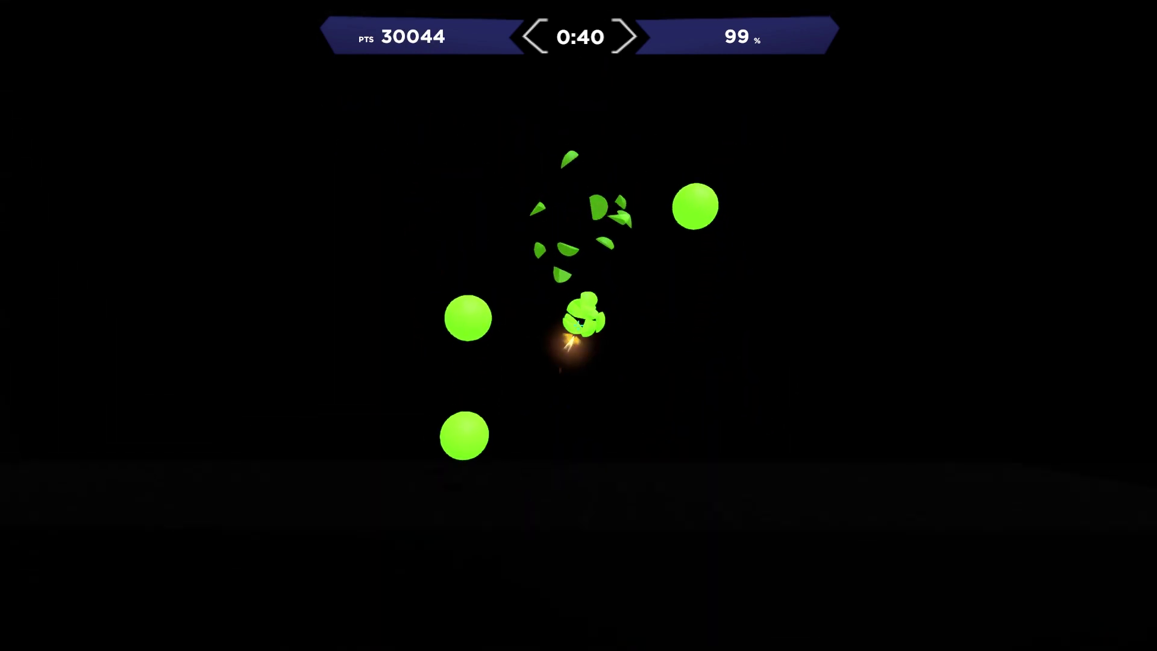
{"action": "left_click", "coordinate": [578, 326]}
{"action": "left_click", "coordinate": [579, 326]}
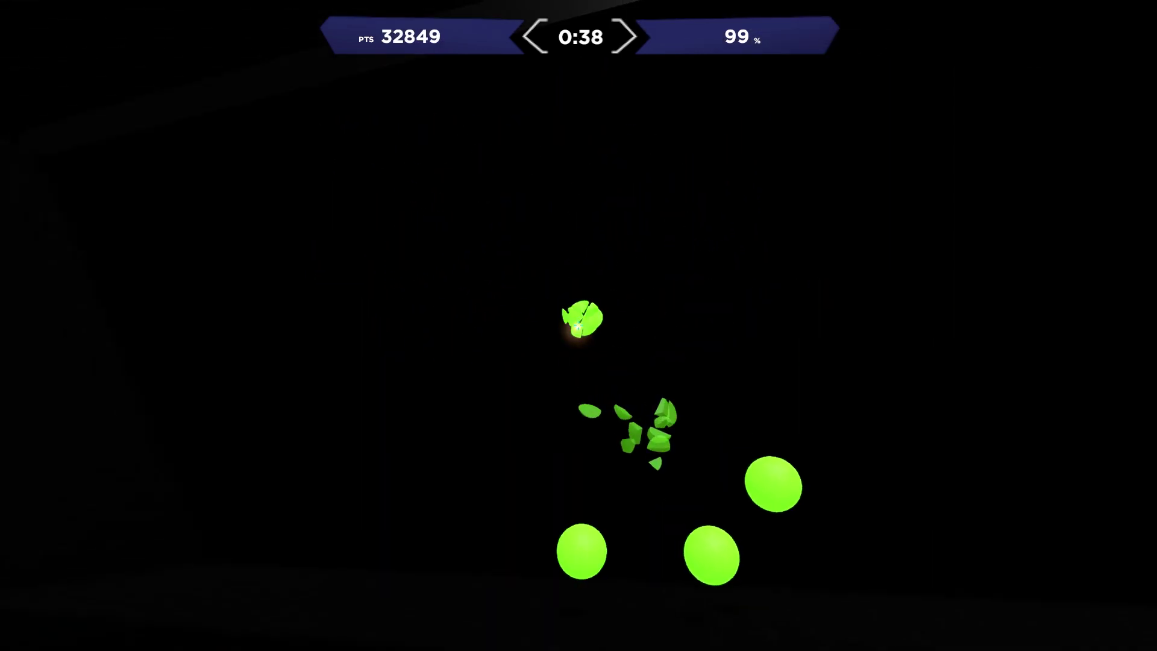
{"action": "left_click", "coordinate": [579, 326]}
{"action": "left_click", "coordinate": [579, 326]}
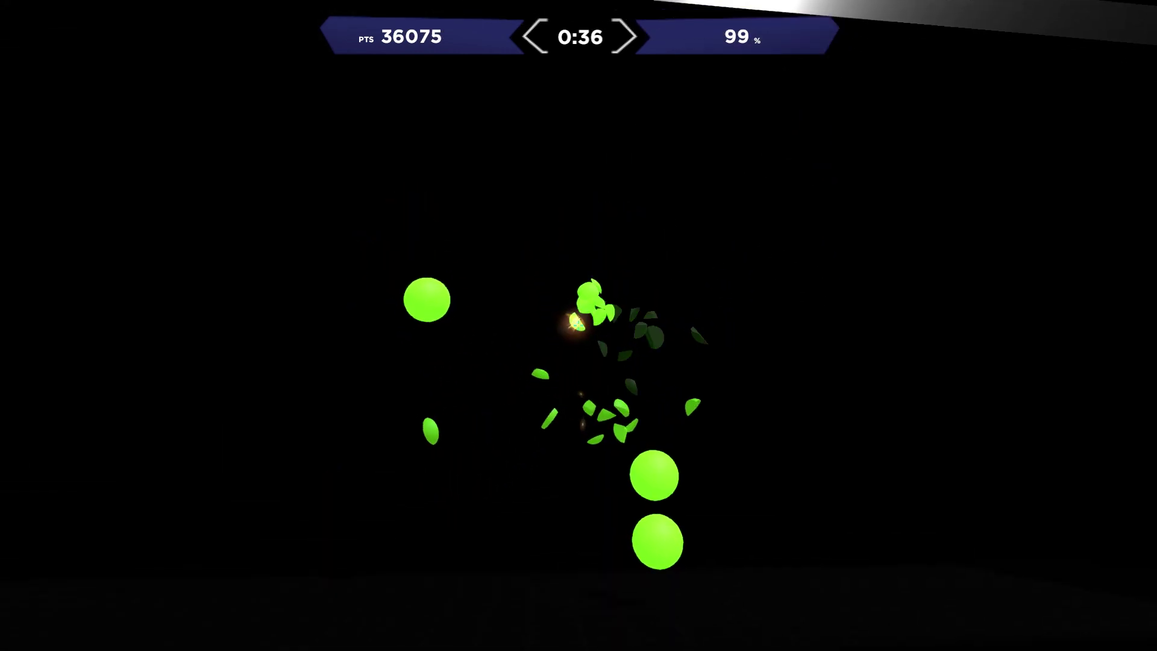
{"action": "left_click", "coordinate": [579, 326]}
{"action": "left_click", "coordinate": [578, 326]}
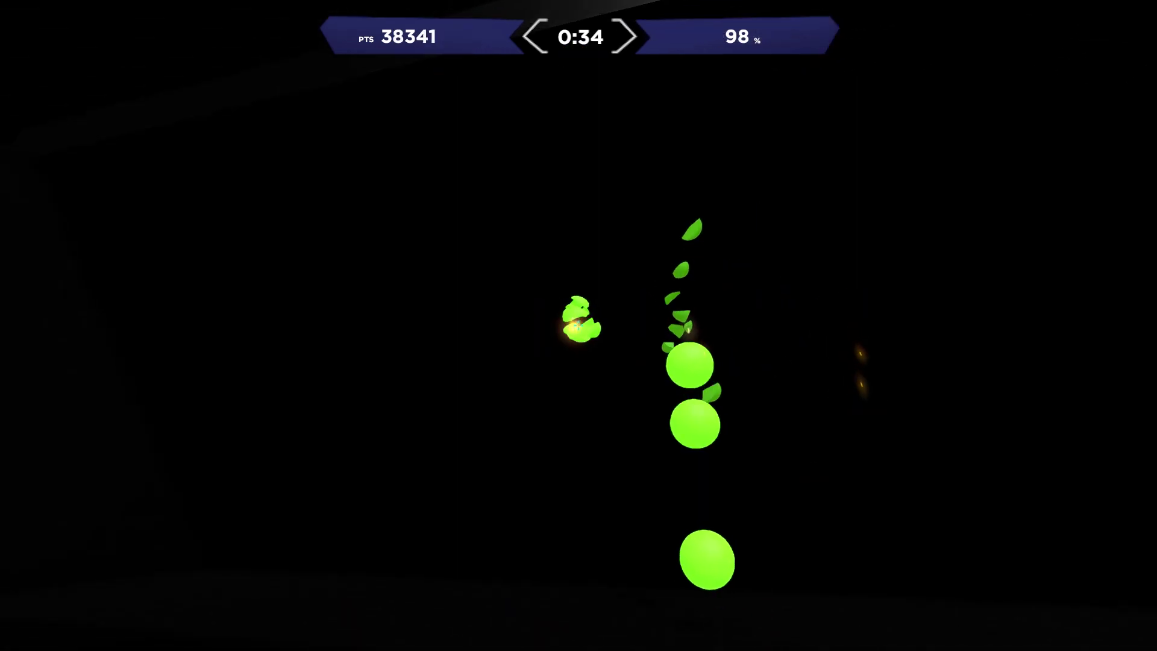
{"action": "left_click", "coordinate": [579, 325]}
{"action": "left_click", "coordinate": [578, 326]}
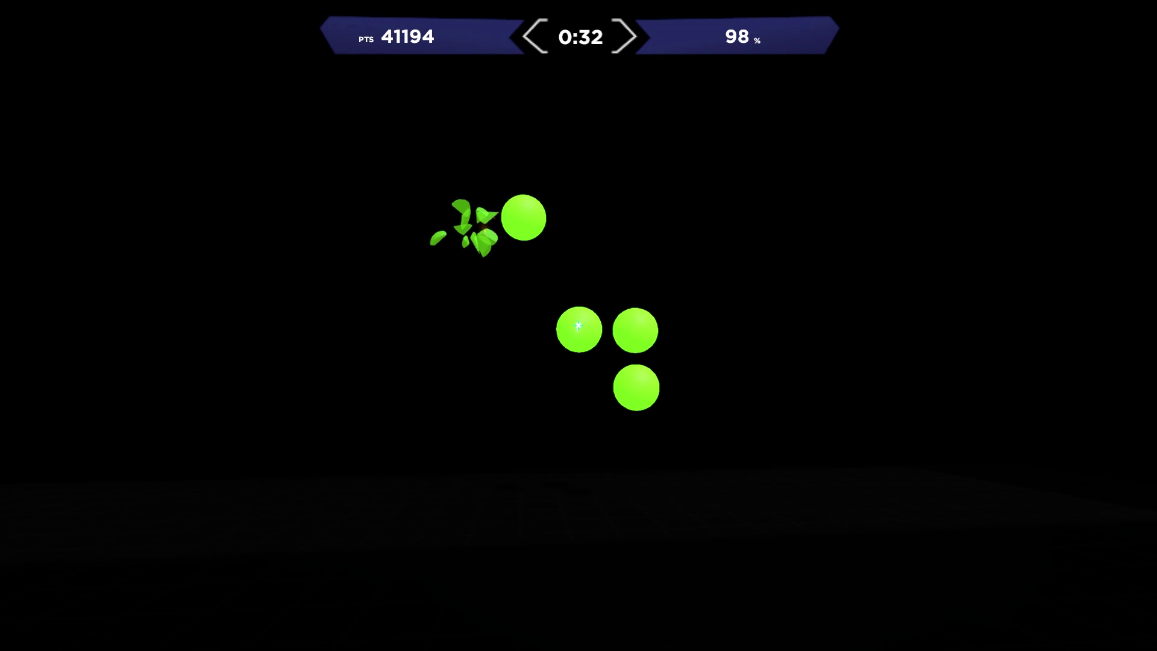
{"action": "left_click", "coordinate": [578, 326]}
{"action": "left_click", "coordinate": [579, 326]}
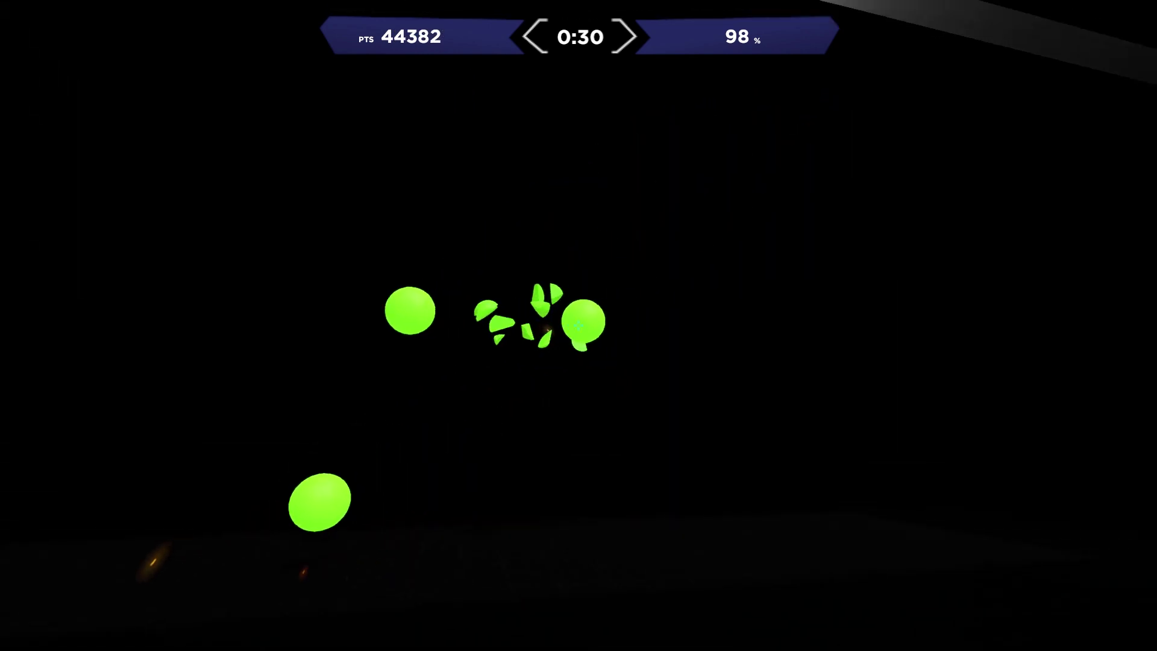
Step: Shoot targets until time runs out, finishing with 87,724 points at 98% accuracy
{"action": "left_click", "coordinate": [579, 325]}
{"action": "left_click", "coordinate": [579, 326]}
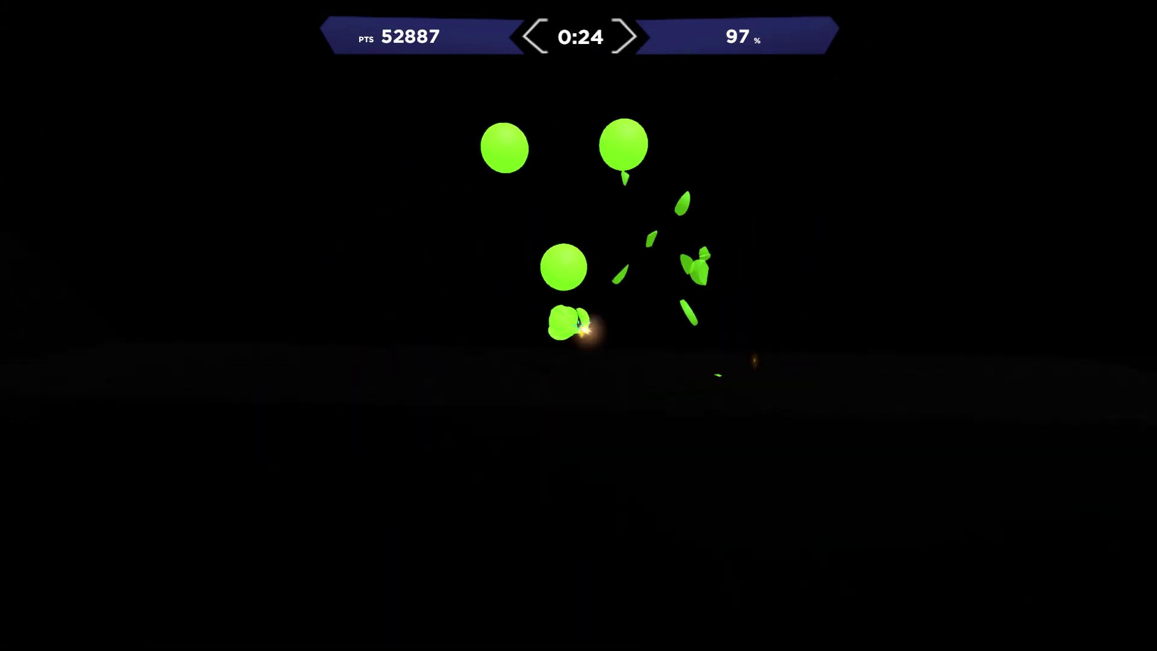
{"action": "left_click", "coordinate": [579, 326]}
{"action": "left_click", "coordinate": [579, 326]}
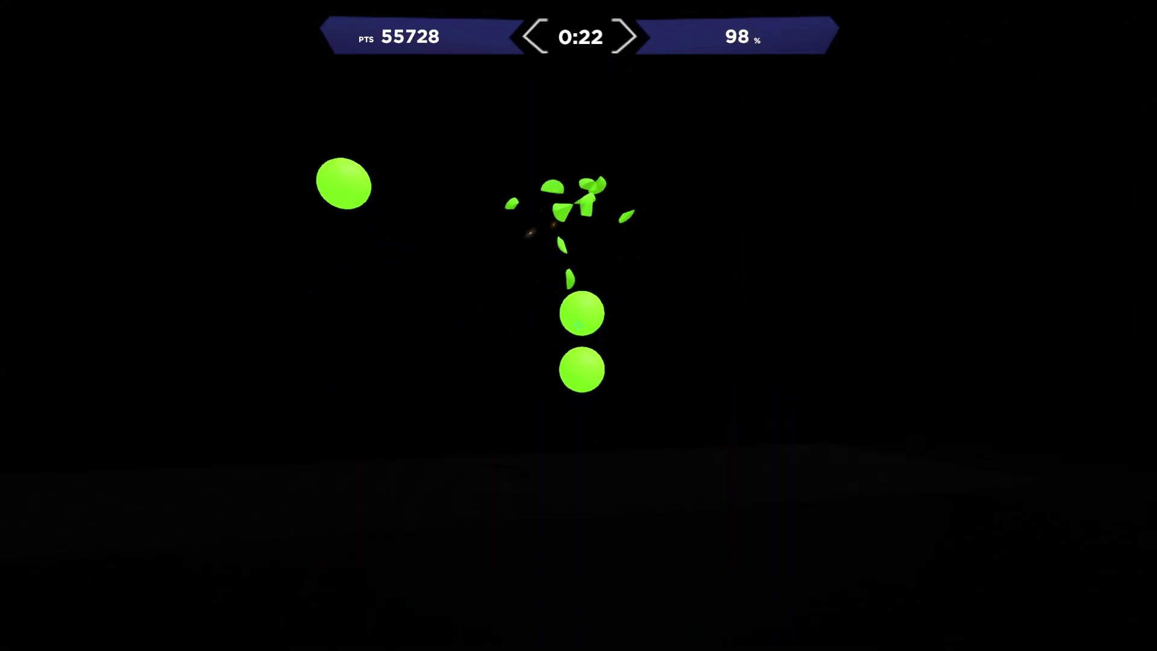
{"action": "left_click", "coordinate": [579, 326]}
{"action": "left_click", "coordinate": [579, 325]}
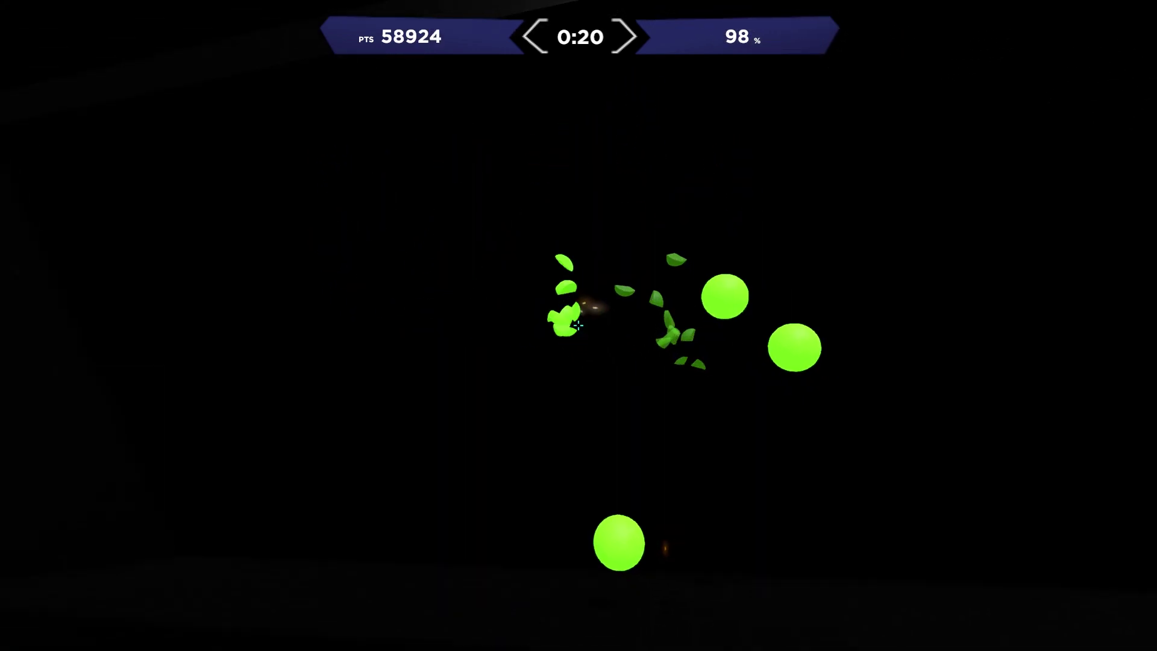
{"action": "left_click", "coordinate": [578, 326]}
{"action": "left_click", "coordinate": [579, 325]}
{"action": "left_click", "coordinate": [579, 325]}
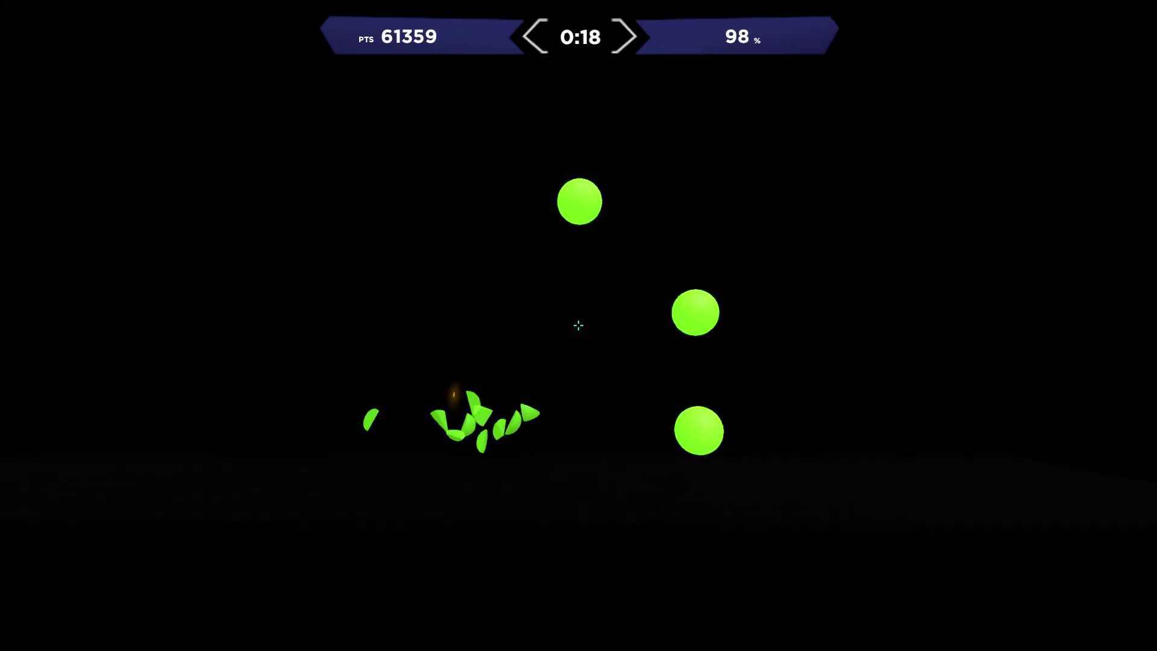
{"action": "left_click", "coordinate": [578, 326]}
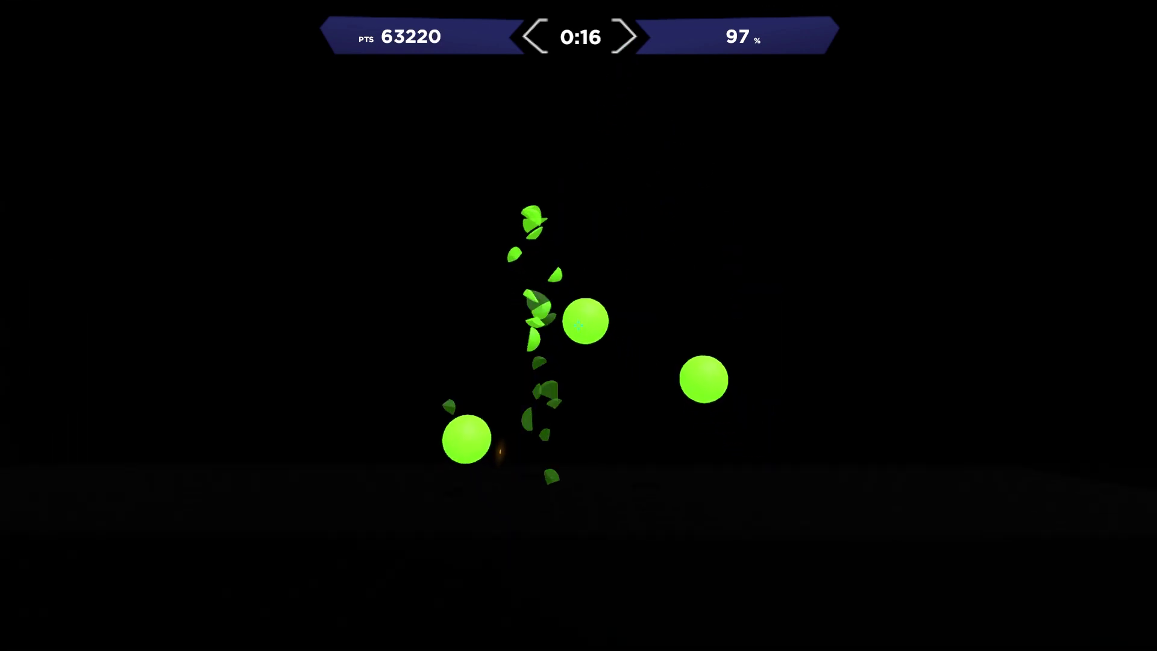
{"action": "left_click", "coordinate": [579, 325]}
{"action": "left_click", "coordinate": [579, 325]}
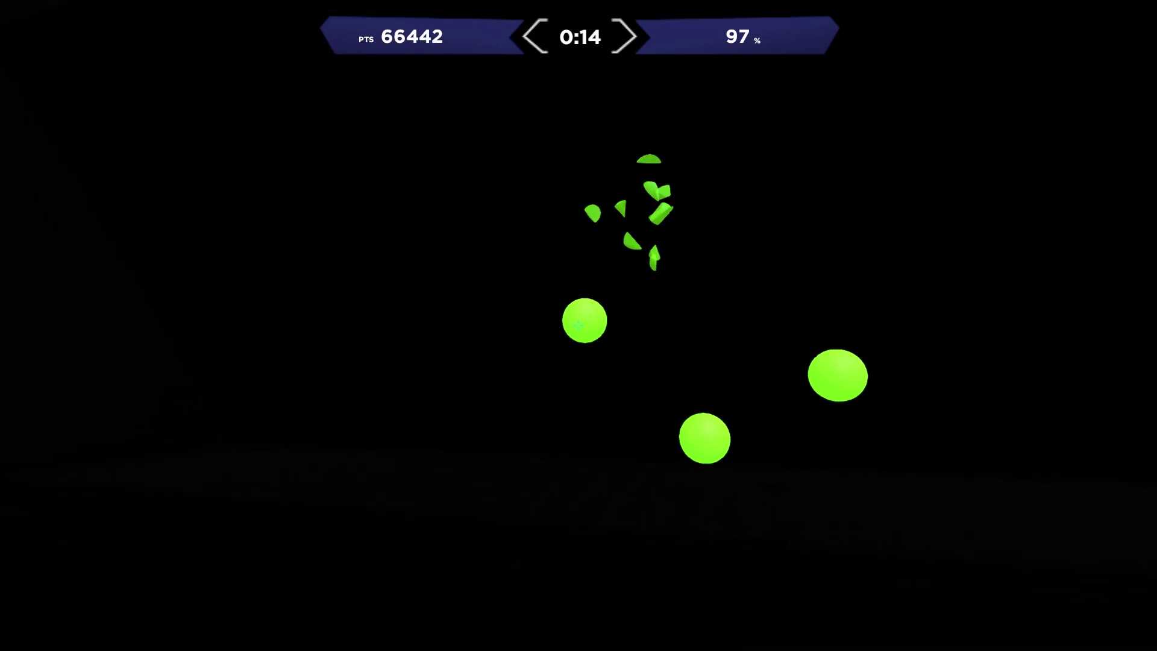
{"action": "left_click", "coordinate": [579, 325]}
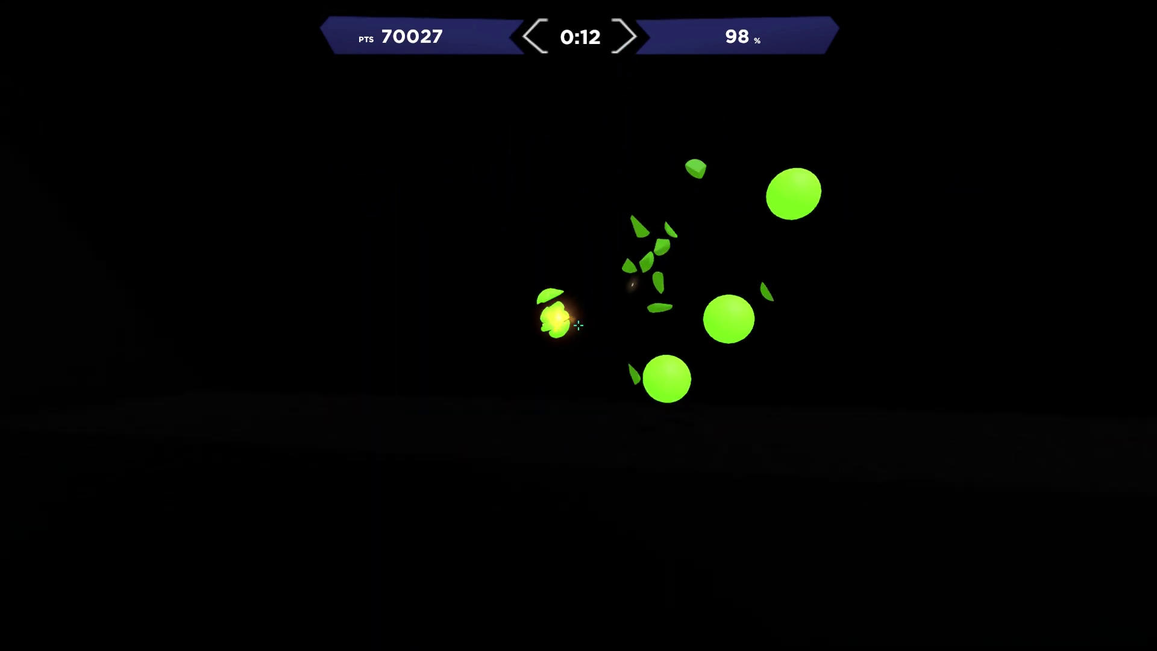
{"action": "left_click", "coordinate": [579, 326]}
{"action": "left_click", "coordinate": [578, 325]}
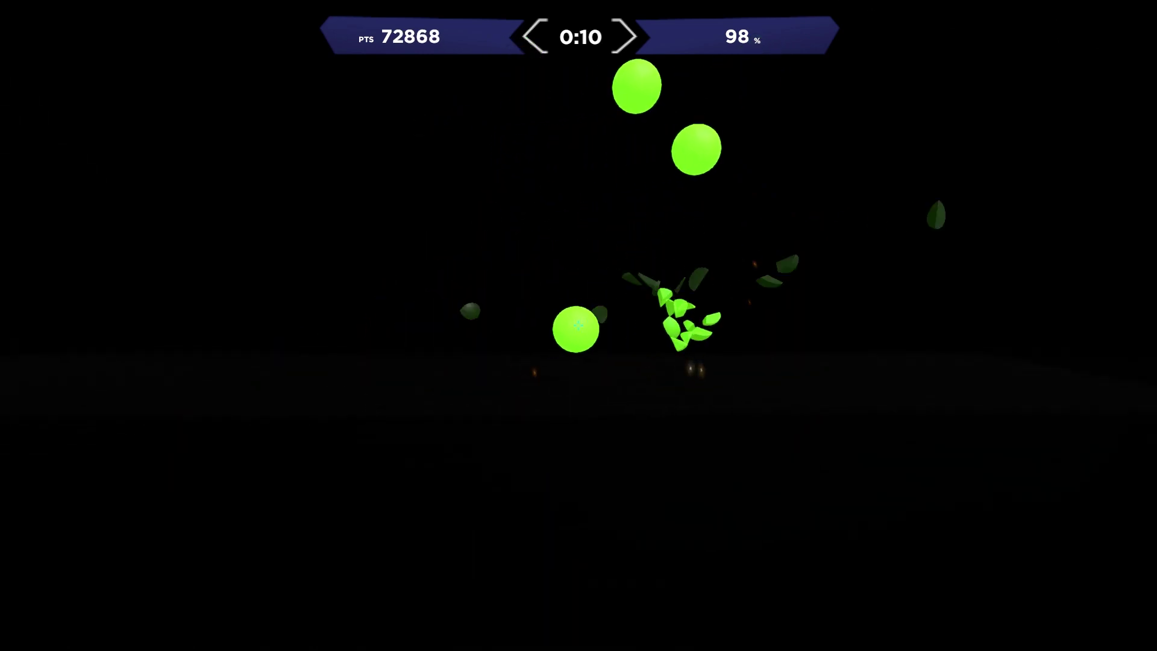
{"action": "left_click", "coordinate": [579, 325]}
{"action": "left_click", "coordinate": [579, 325]}
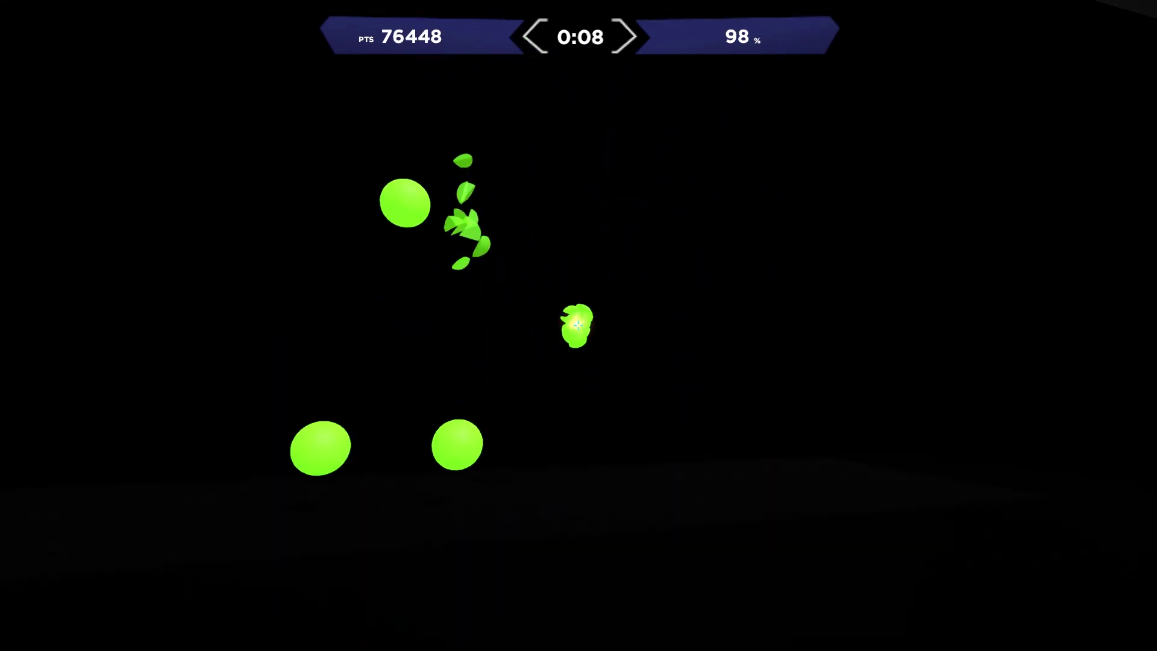
{"action": "left_click", "coordinate": [579, 325]}
{"action": "left_click", "coordinate": [579, 325]}
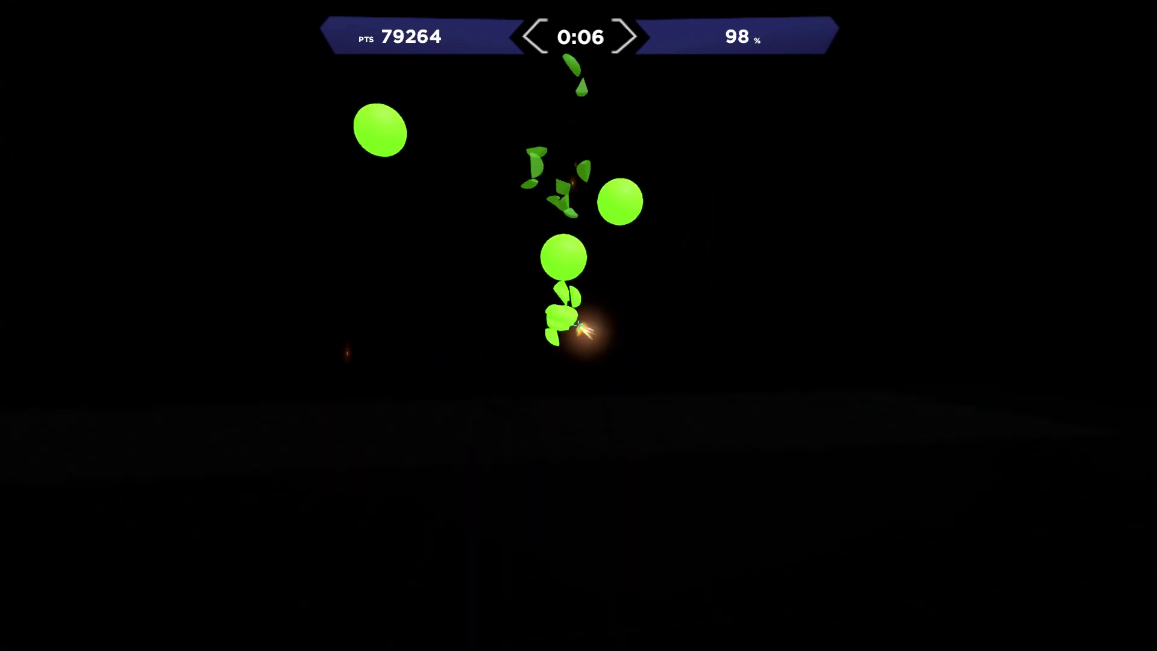
{"action": "left_click", "coordinate": [579, 325]}
{"action": "left_click", "coordinate": [578, 326]}
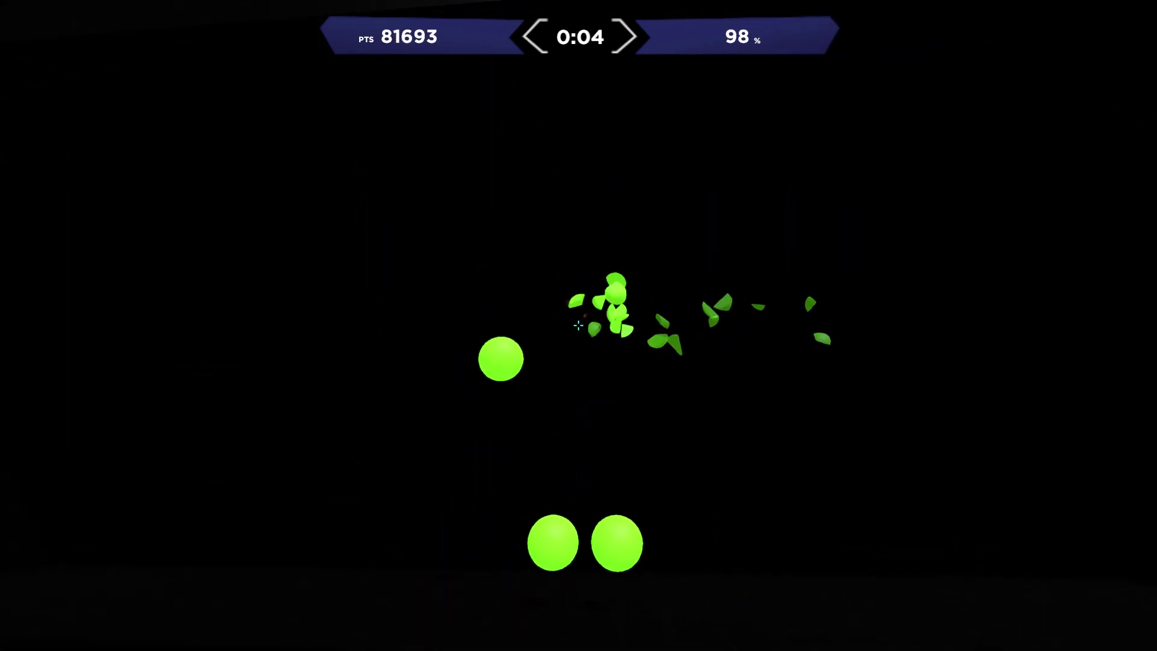
{"action": "left_click", "coordinate": [578, 326]}
{"action": "left_click", "coordinate": [579, 326]}
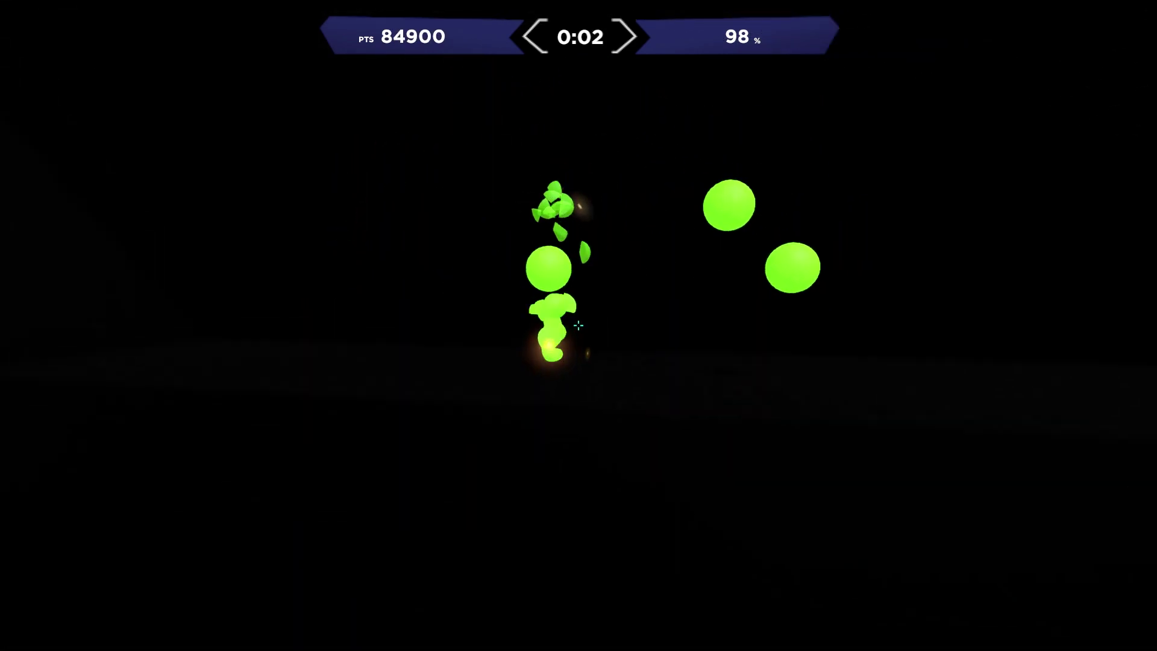
{"action": "left_click", "coordinate": [579, 325]}
{"action": "left_click", "coordinate": [579, 326]}
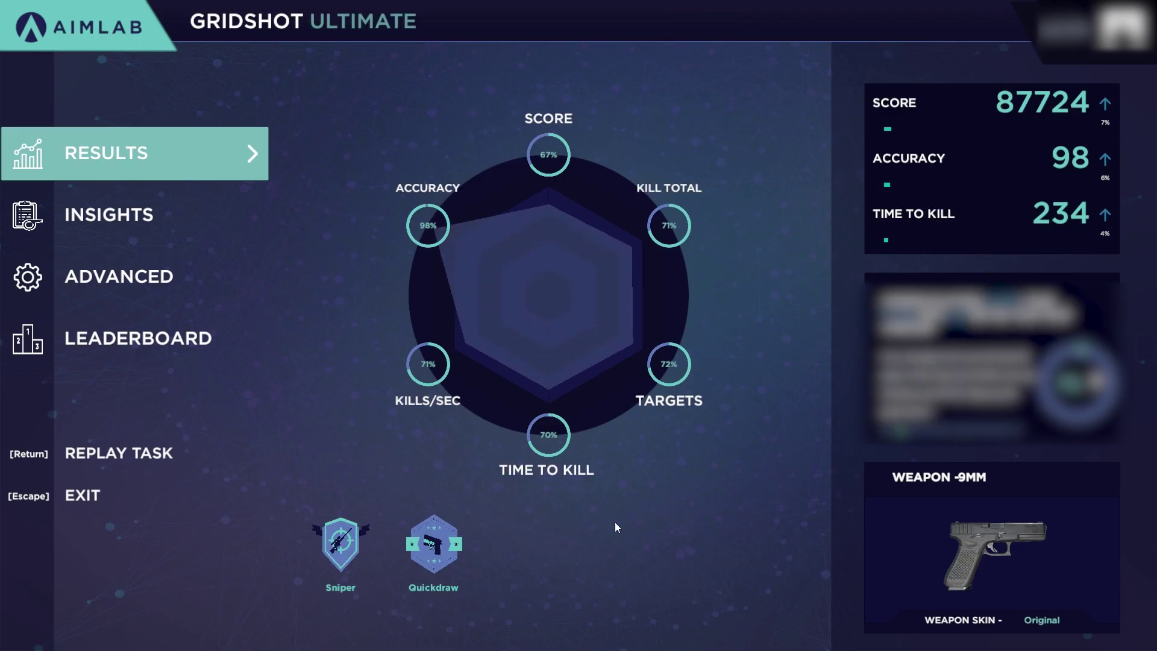
Step: Leave the 87,724-point Gridshot results and return to the home screen with Escape
{"action": "key", "text": "Escape"}
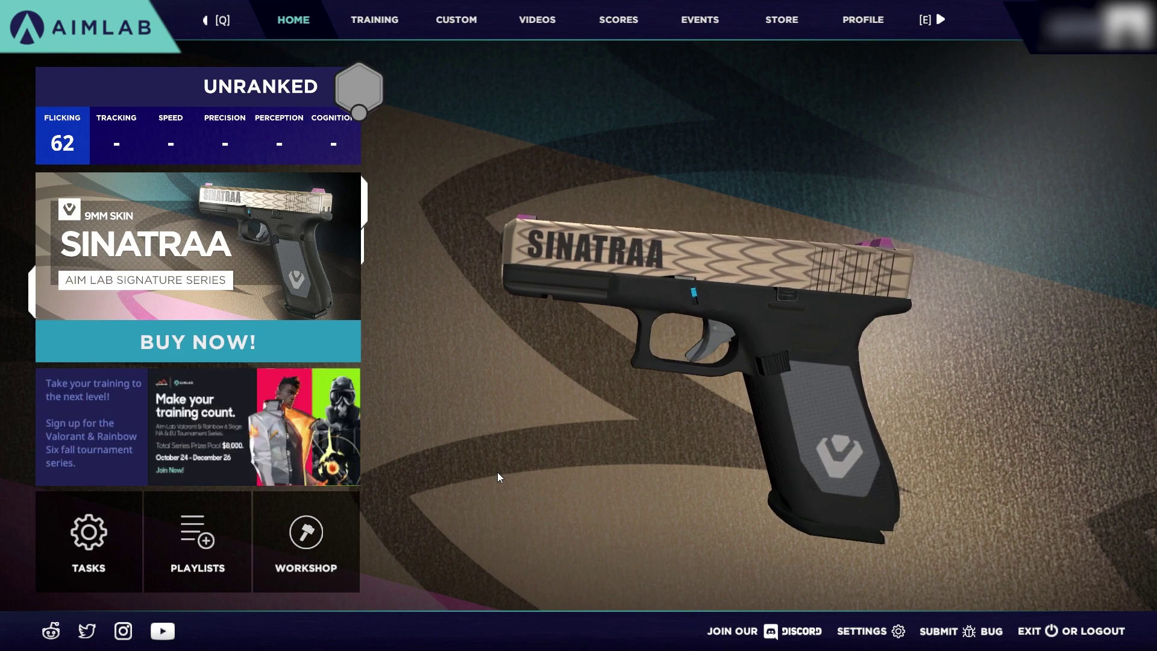